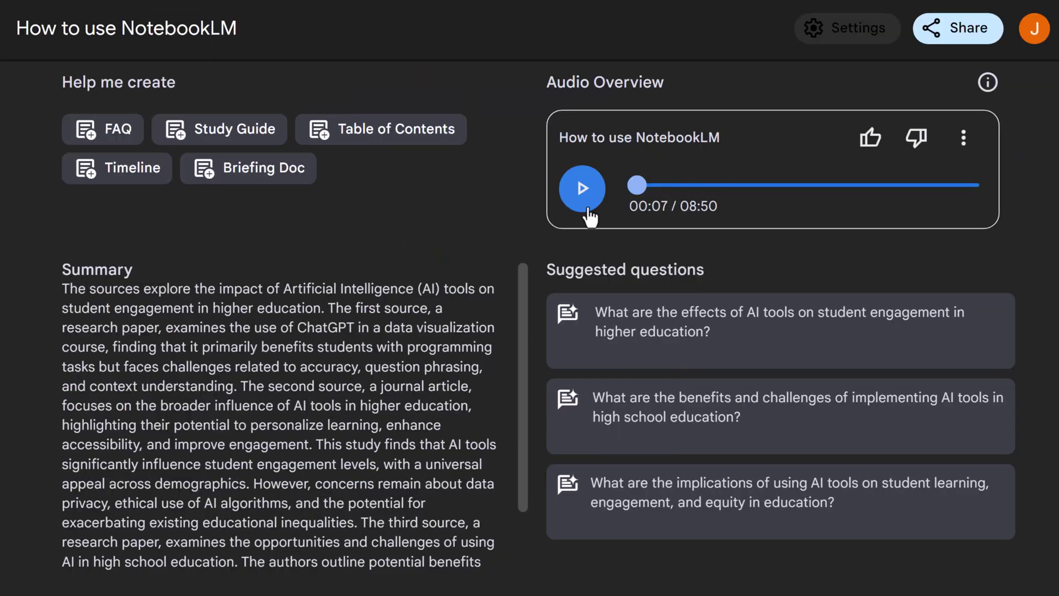
# - Play the audio overview in the How to use NotebookLM notebook guide
pyautogui.click(583, 207)
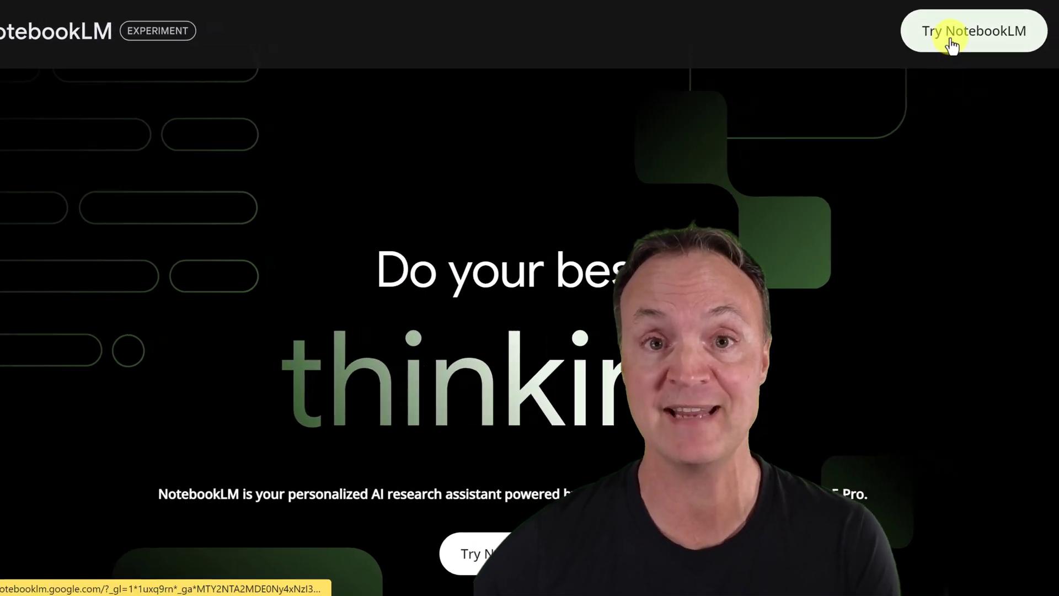
# - Open the notebooks page, switch the interface to light mode, then back to dark mode
pyautogui.click(939, 88)
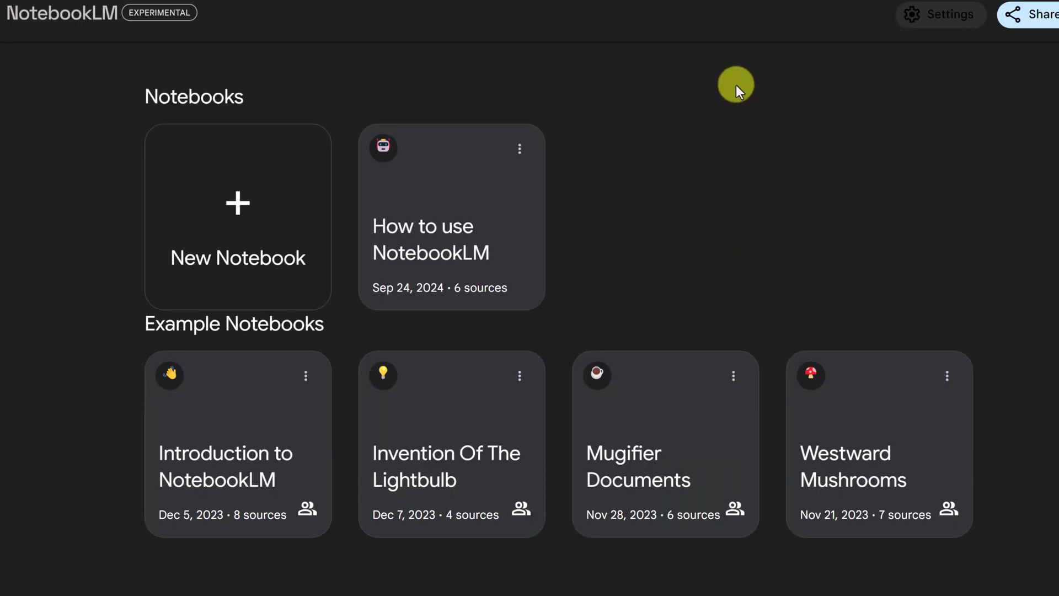
pyautogui.click(960, 23)
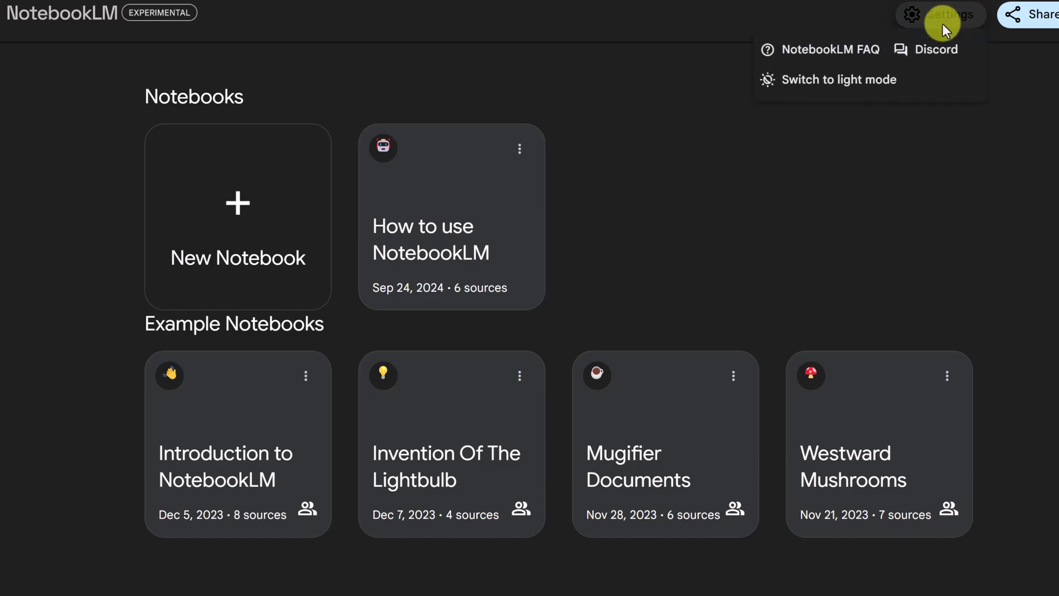
pyautogui.click(891, 78)
pyautogui.click(948, 25)
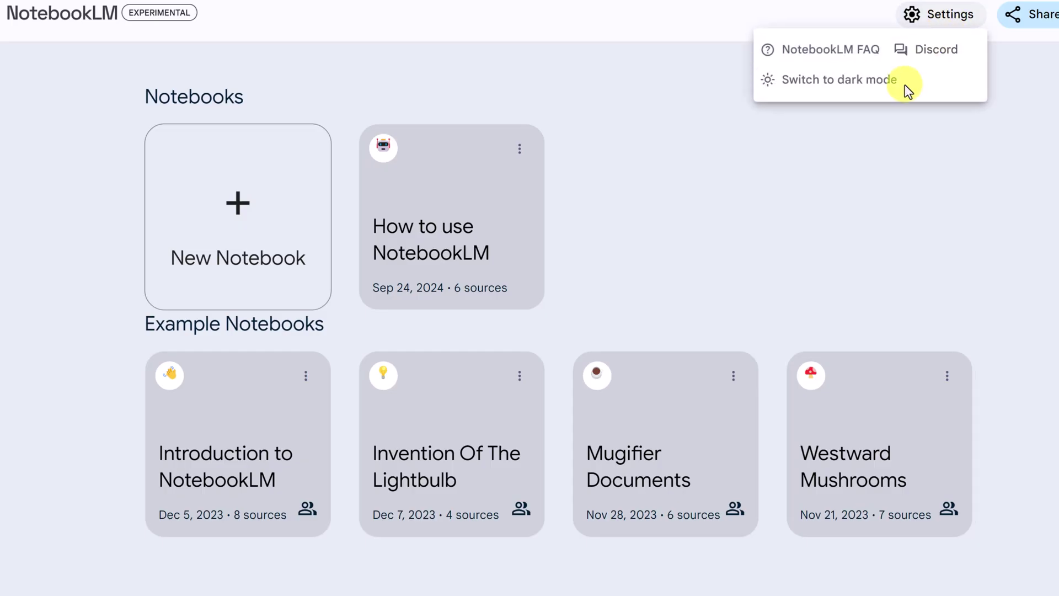
pyautogui.click(902, 84)
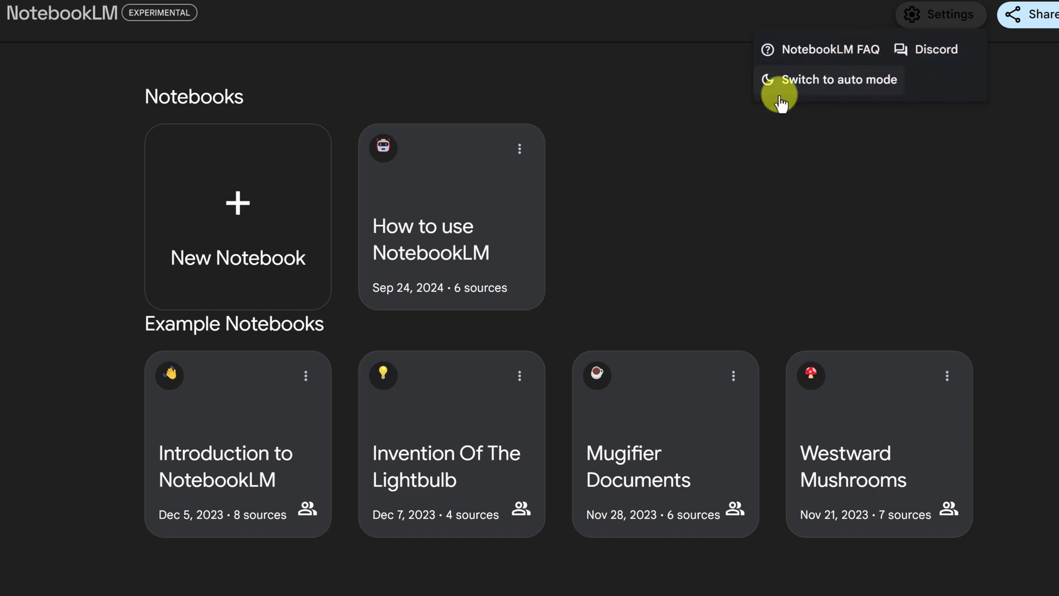
pyautogui.click(736, 152)
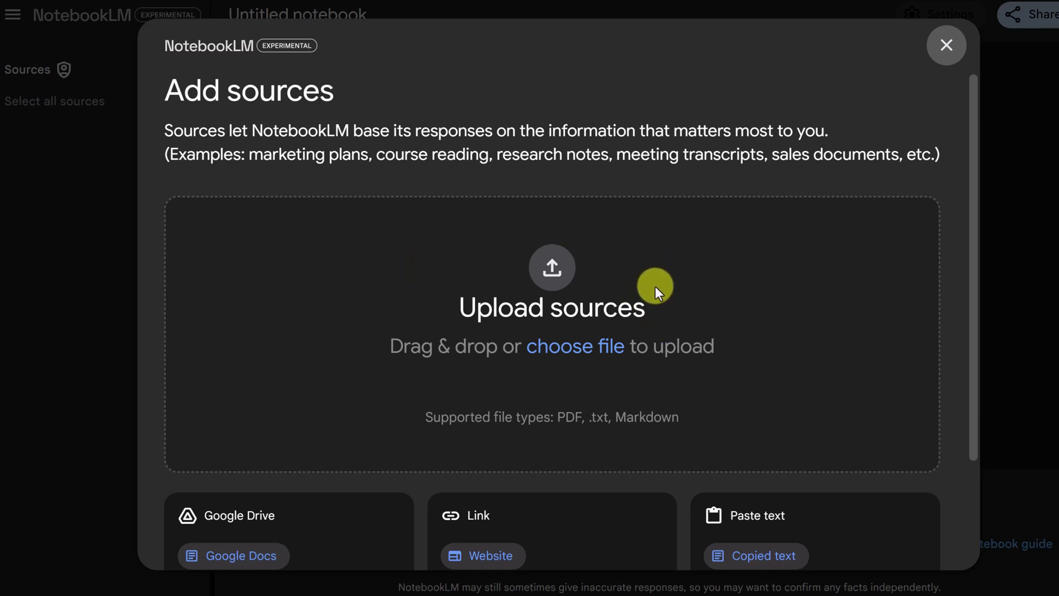
# - Upload the ChatGPT in Data Visualization Education PDF as the new notebook's first source
pyautogui.click(592, 348)
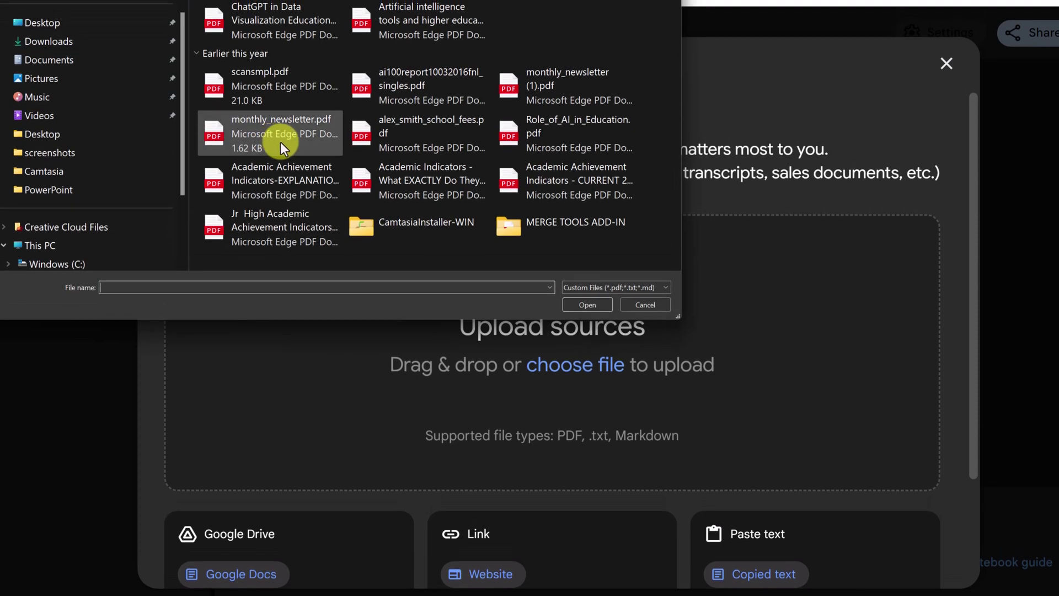
pyautogui.click(274, 27)
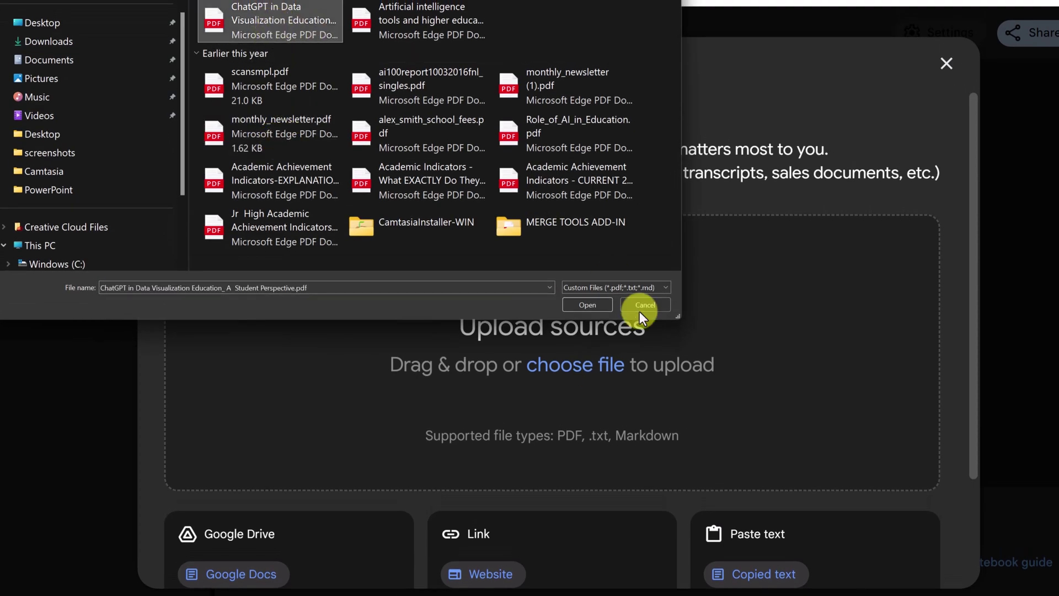
pyautogui.click(593, 306)
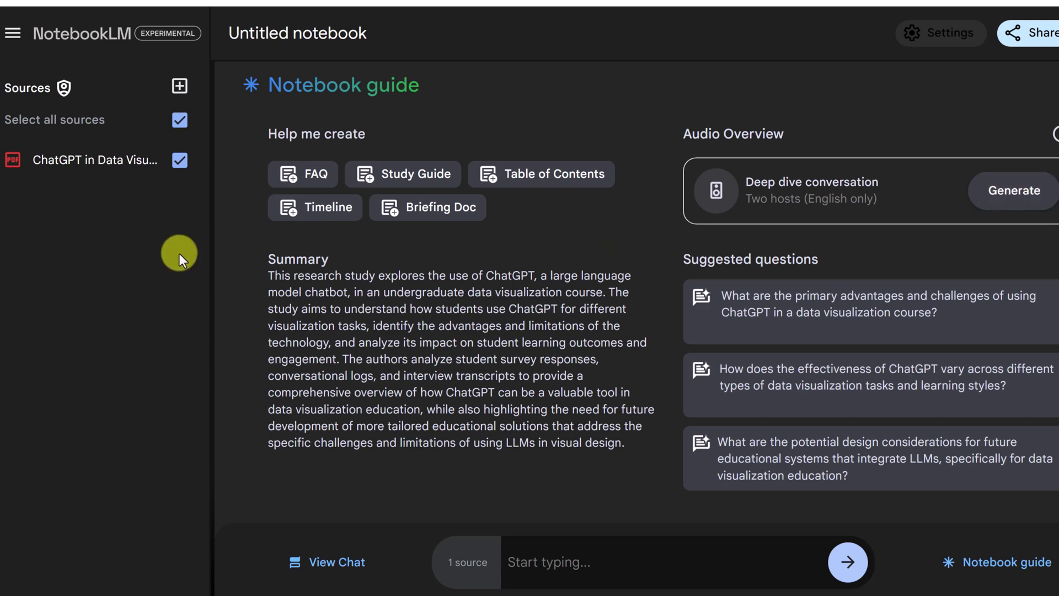
# - Drag the downloaded student engagement PDF into Upload sources as the second source
pyautogui.click(179, 86)
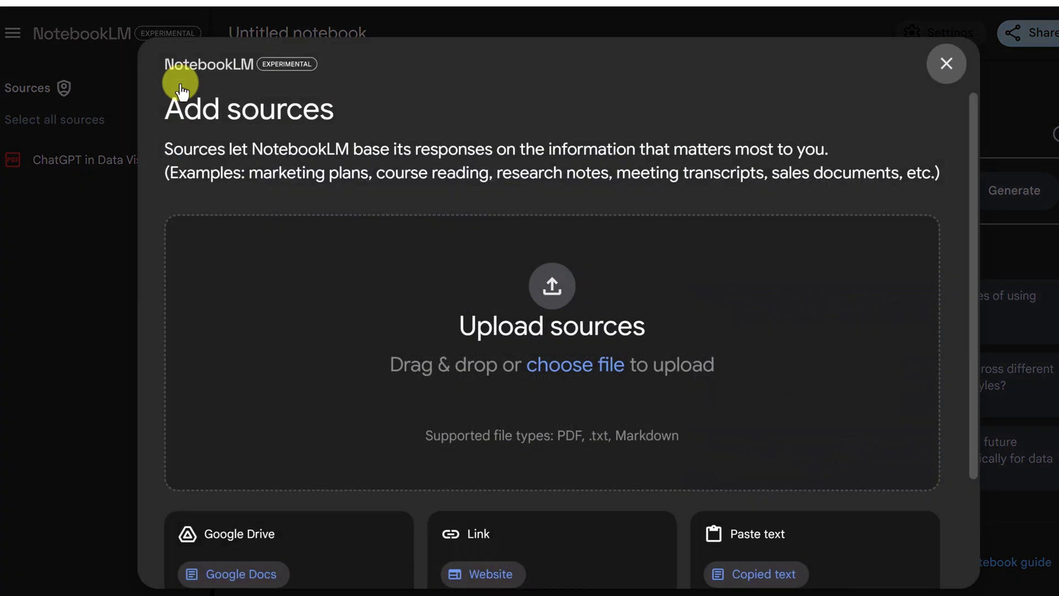
pyautogui.scroll(-2, 351, 328)
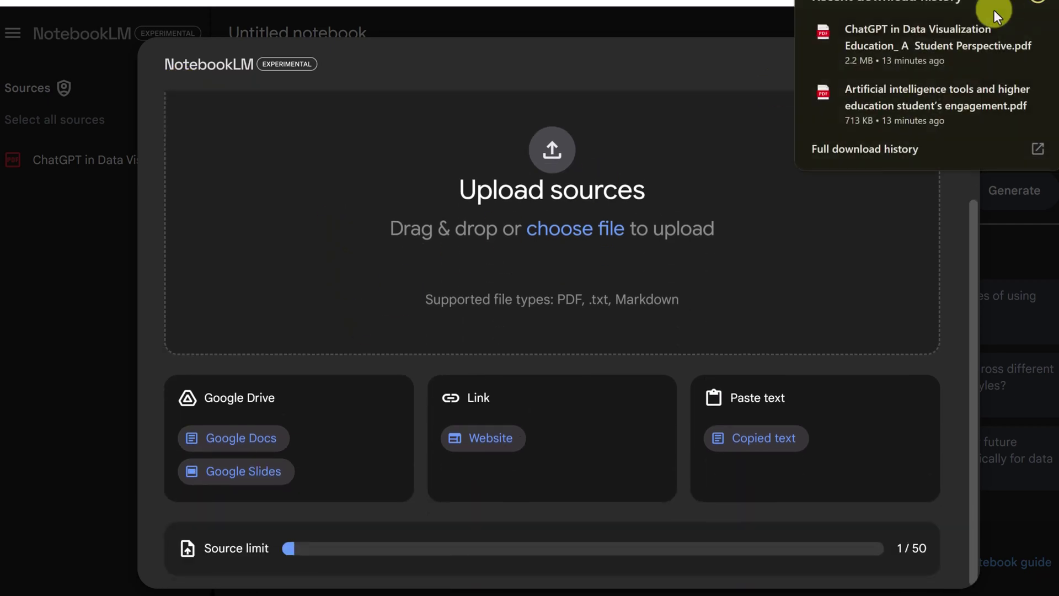
pyautogui.moveTo(888, 99); pyautogui.dragTo(639, 212)
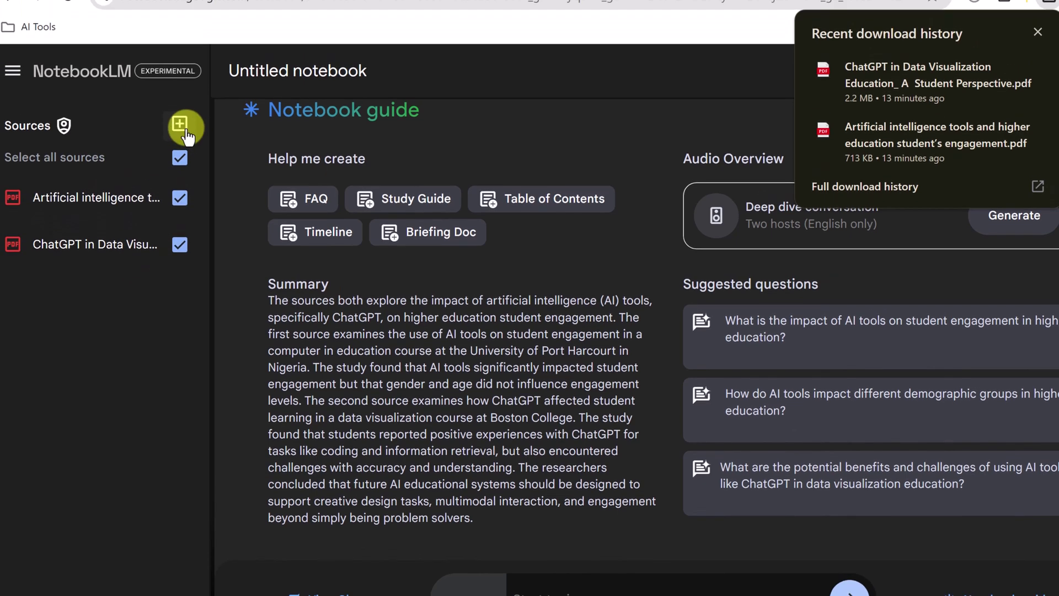
pyautogui.click(179, 86)
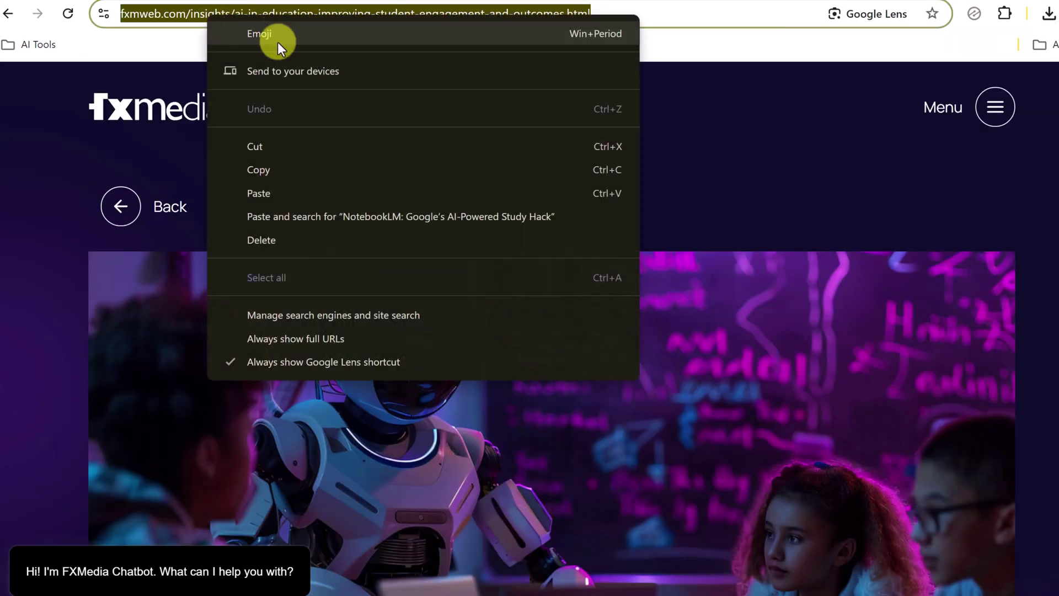
# - Add the FXMedia 'AI in Education: Improving Student Engagement and Outcomes' article as a website source
pyautogui.click(295, 172)
pyautogui.scroll(-5, 581, 87)
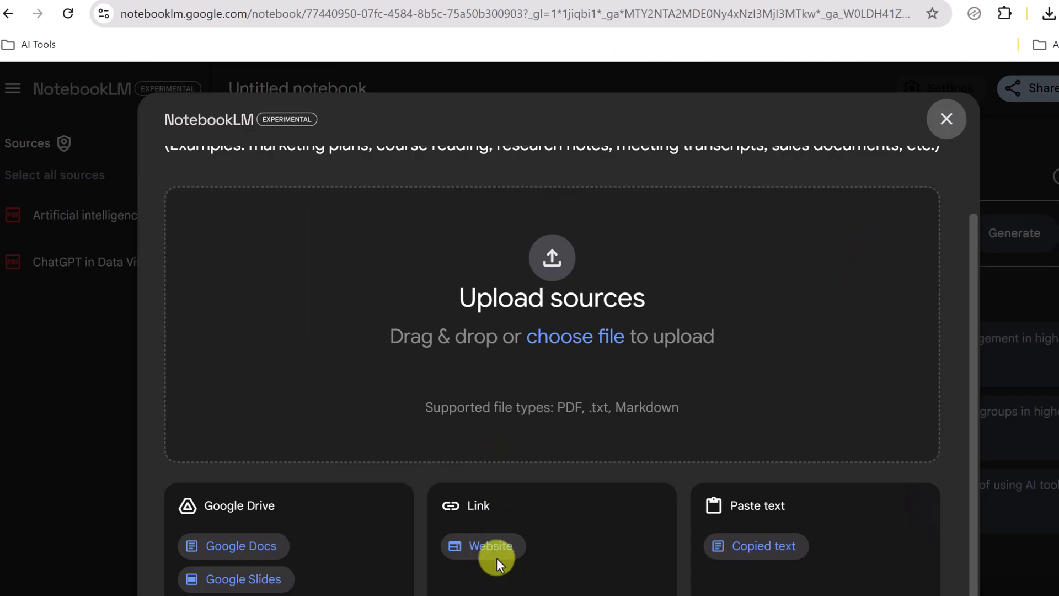
pyautogui.click(497, 549)
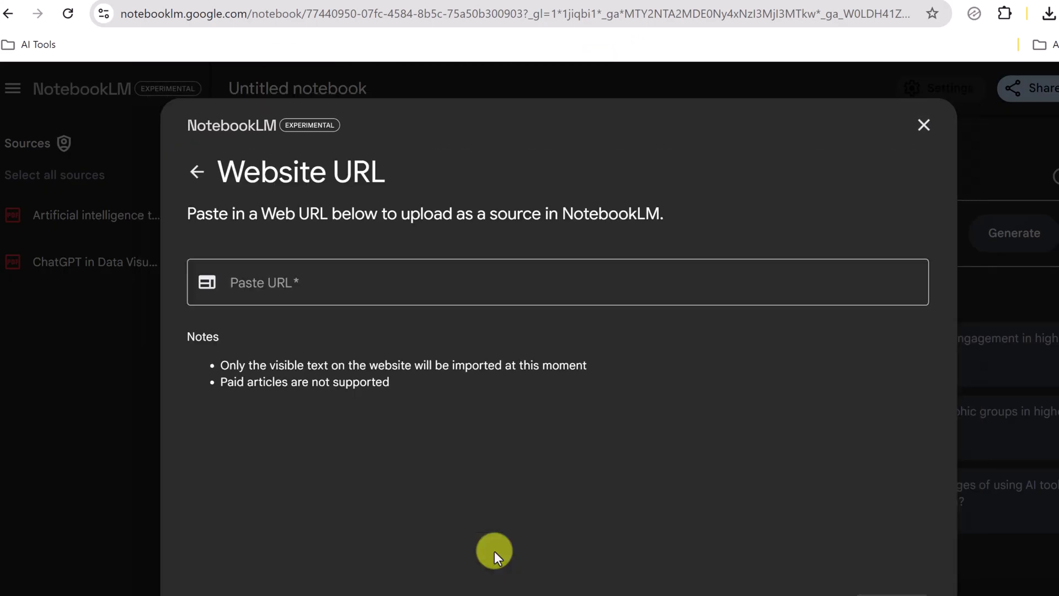
pyautogui.click(323, 286)
pyautogui.write('https://www.fxmweb.com/insights/ai-in-education-improving-student-engagement-and-outcomes.html')
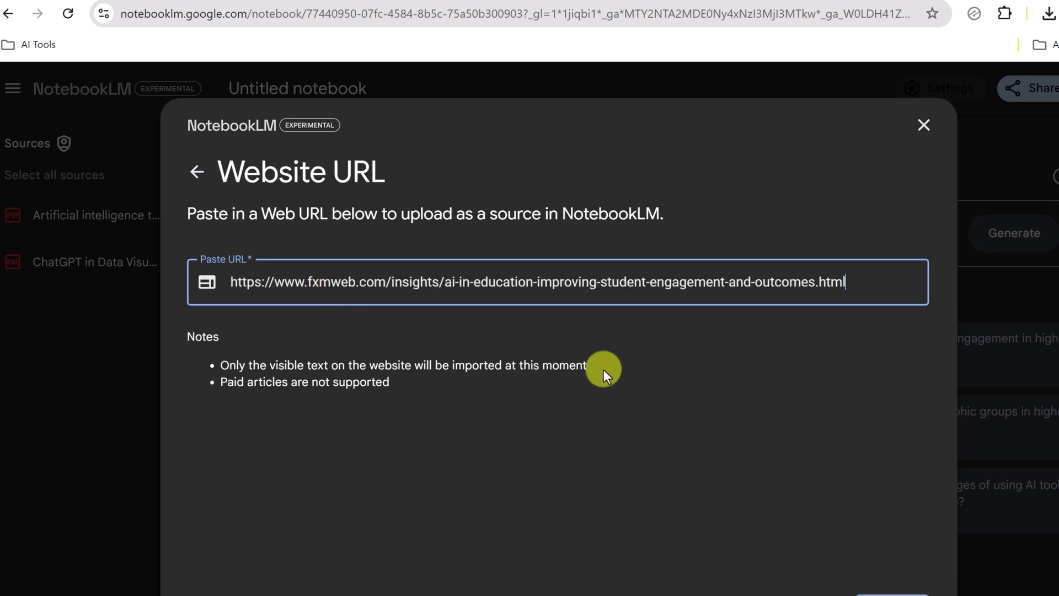
pyautogui.click(876, 577)
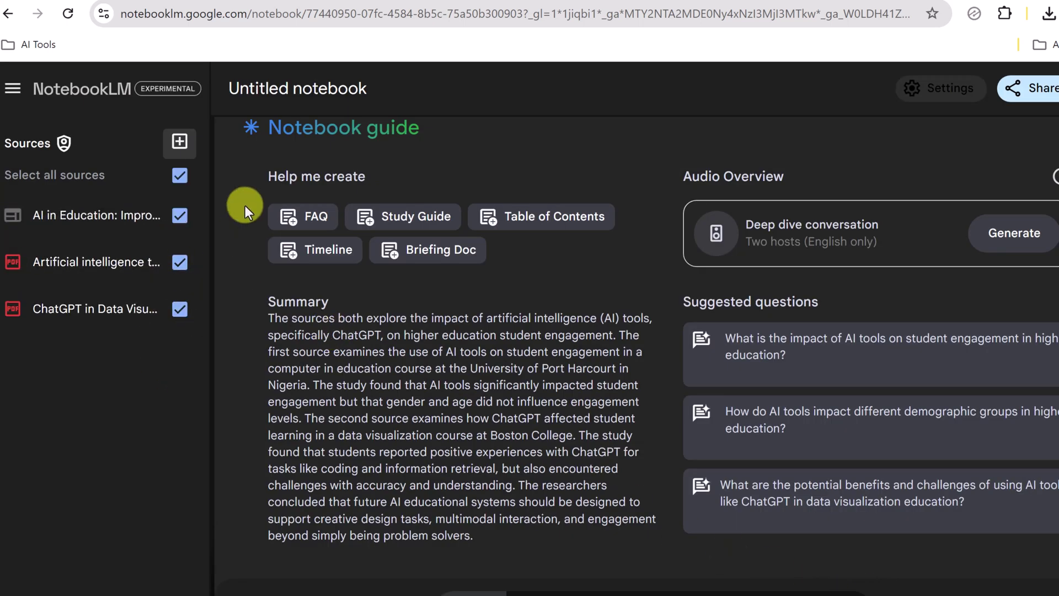
pyautogui.click(181, 144)
pyautogui.scroll(-3, 356, 447)
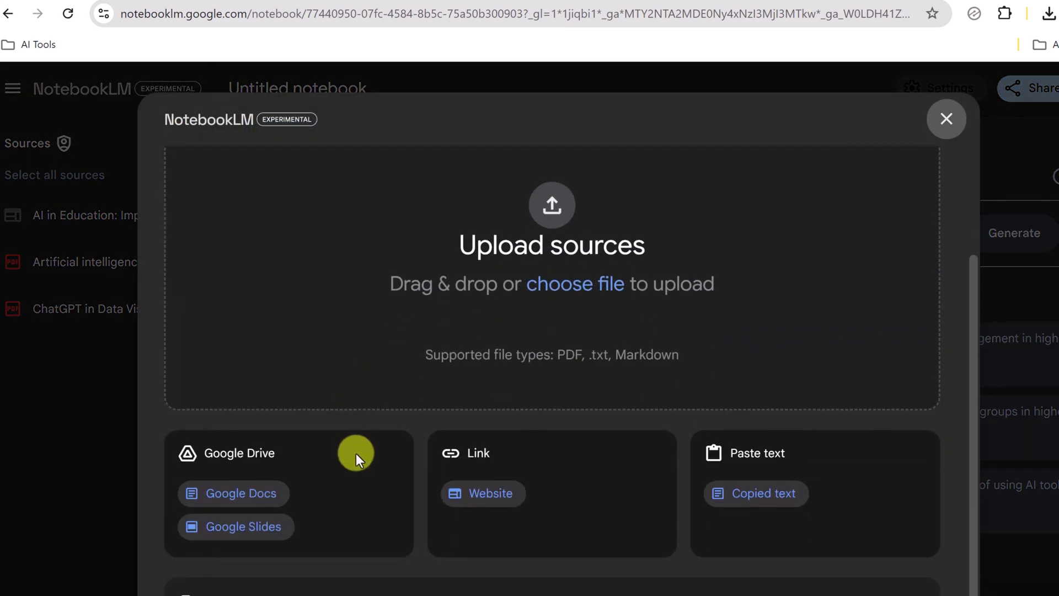
# - Add The Use of AI Google Doc from Drive as a source
pyautogui.click(255, 494)
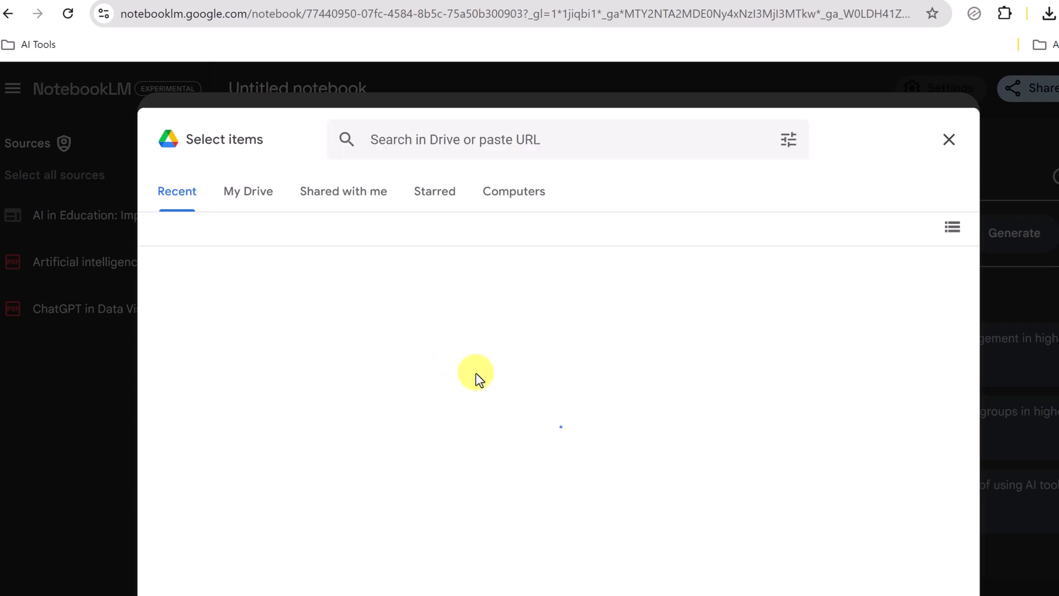
pyautogui.click(572, 364)
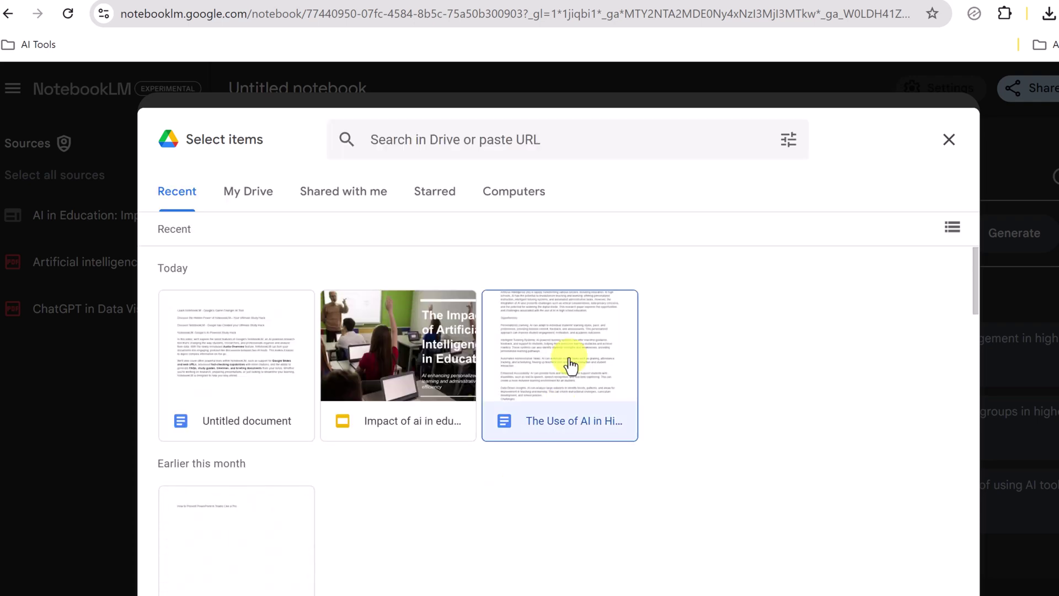
pyautogui.click(934, 589)
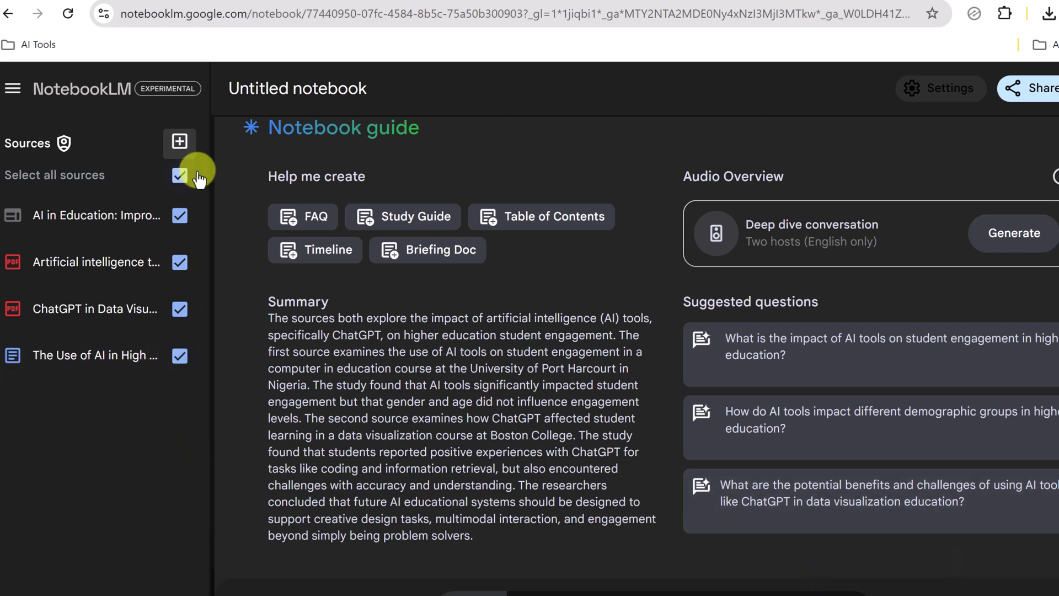
# - Add the Impact of ai in education Google Slides from Drive as a source
pyautogui.click(179, 142)
pyautogui.scroll(-2, 360, 464)
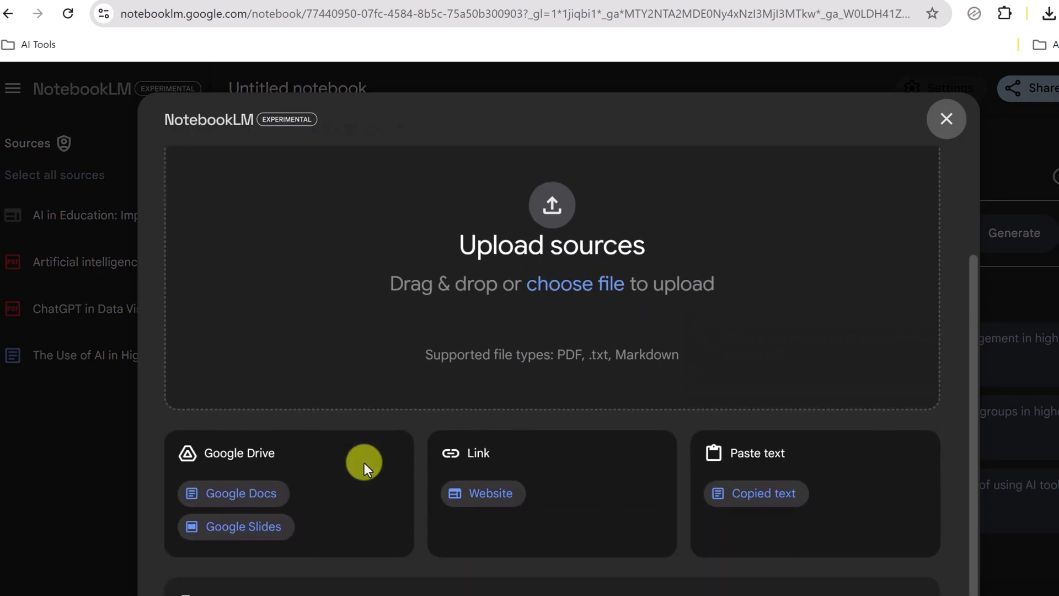
pyautogui.click(275, 532)
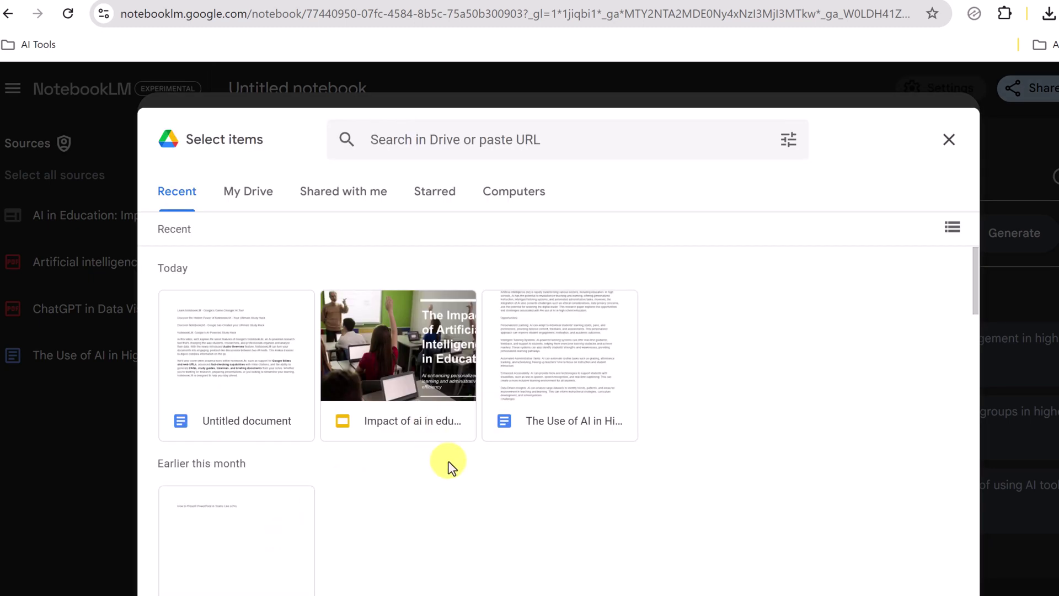
pyautogui.click(429, 396)
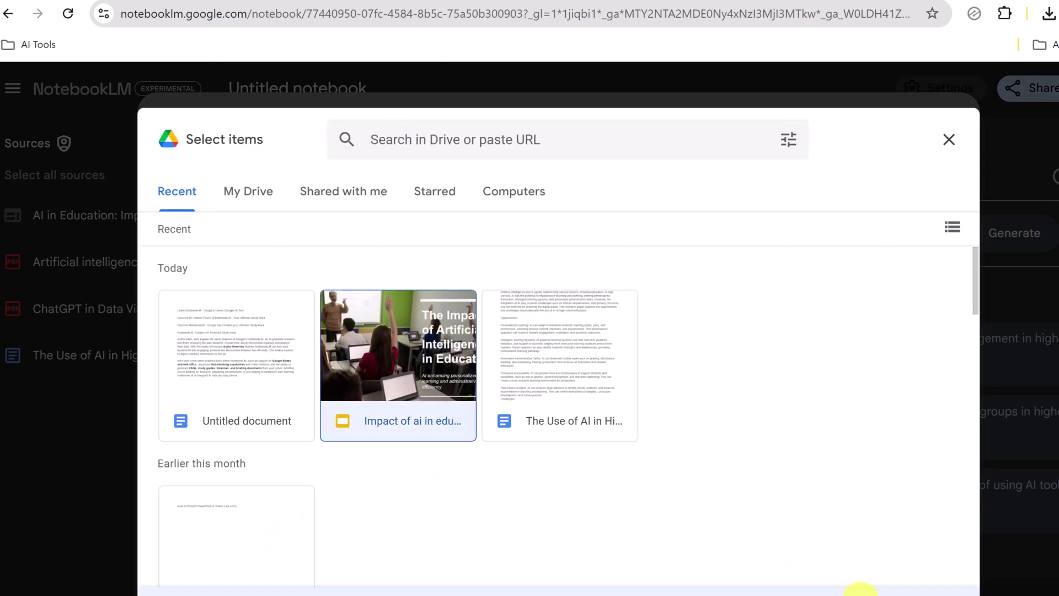
pyautogui.click(927, 593)
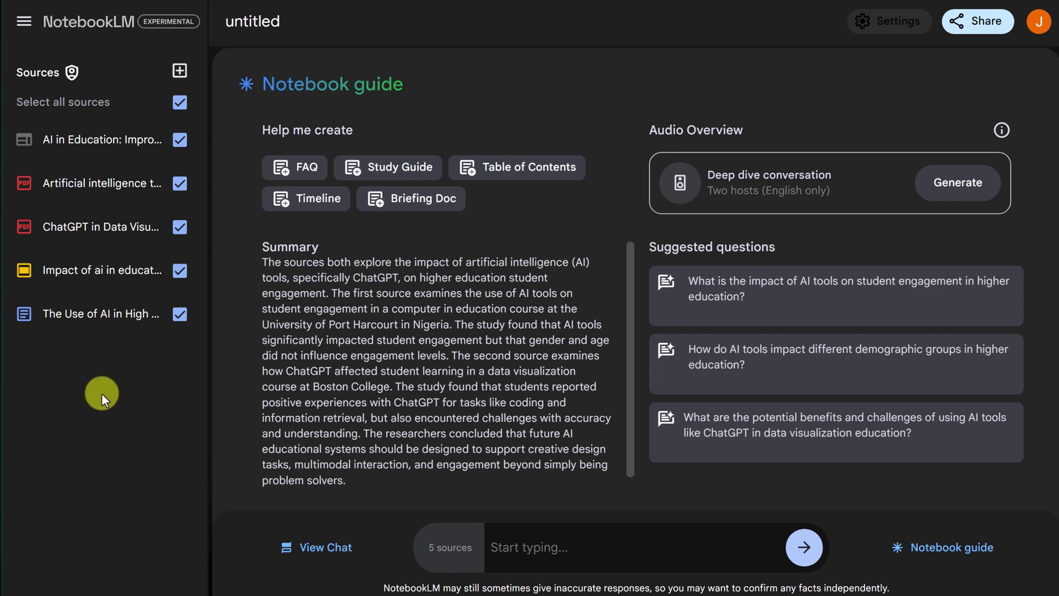
# - Add the copied AI-in-education notes as a pasted-text source
pyautogui.click(180, 73)
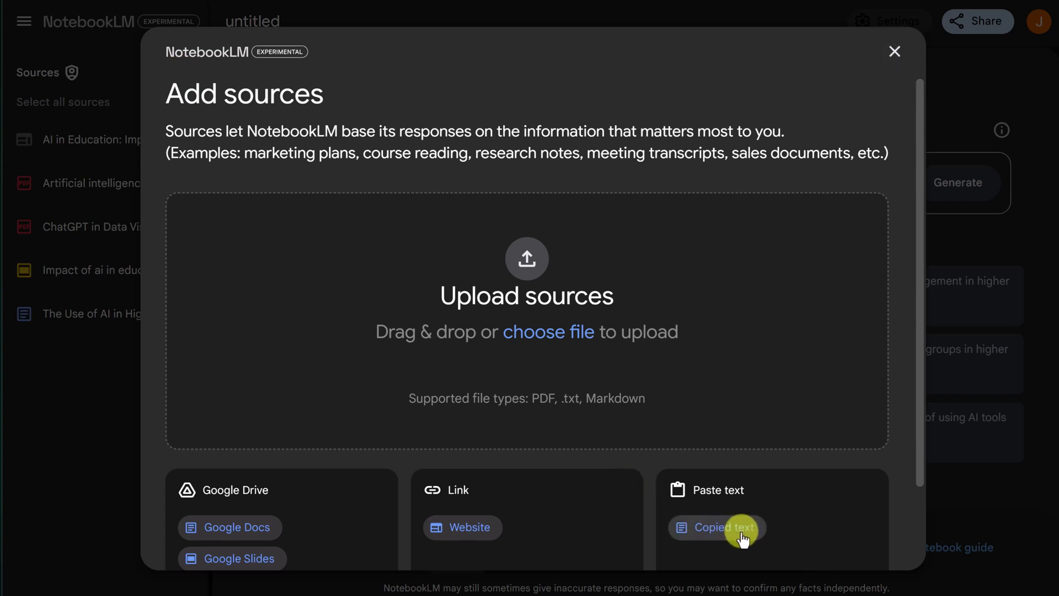
pyautogui.click(741, 538)
pyautogui.click(329, 272)
pyautogui.hotkey('ctrl', 'v')
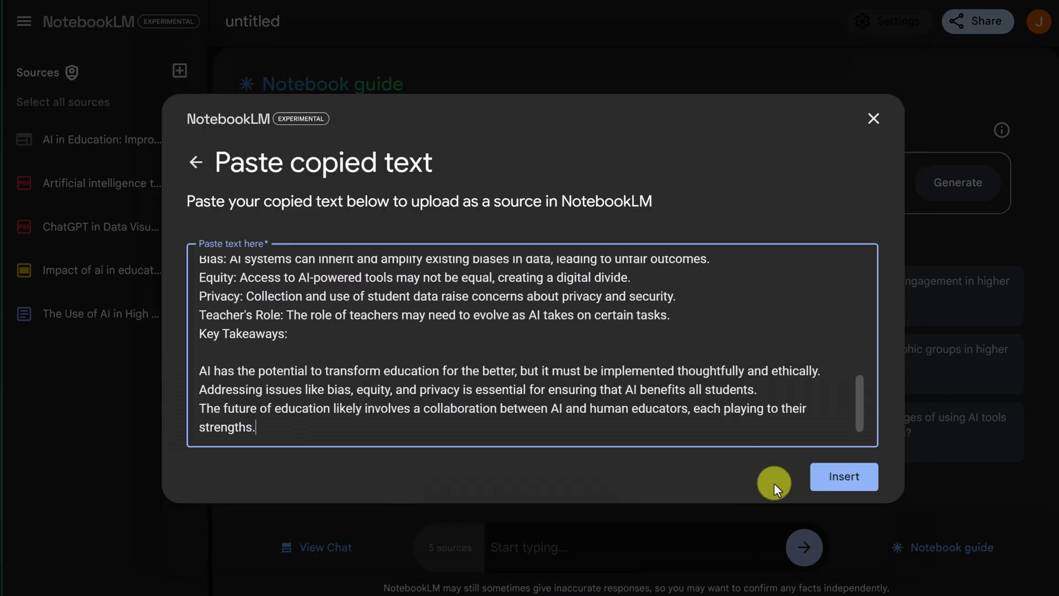
pyautogui.click(844, 477)
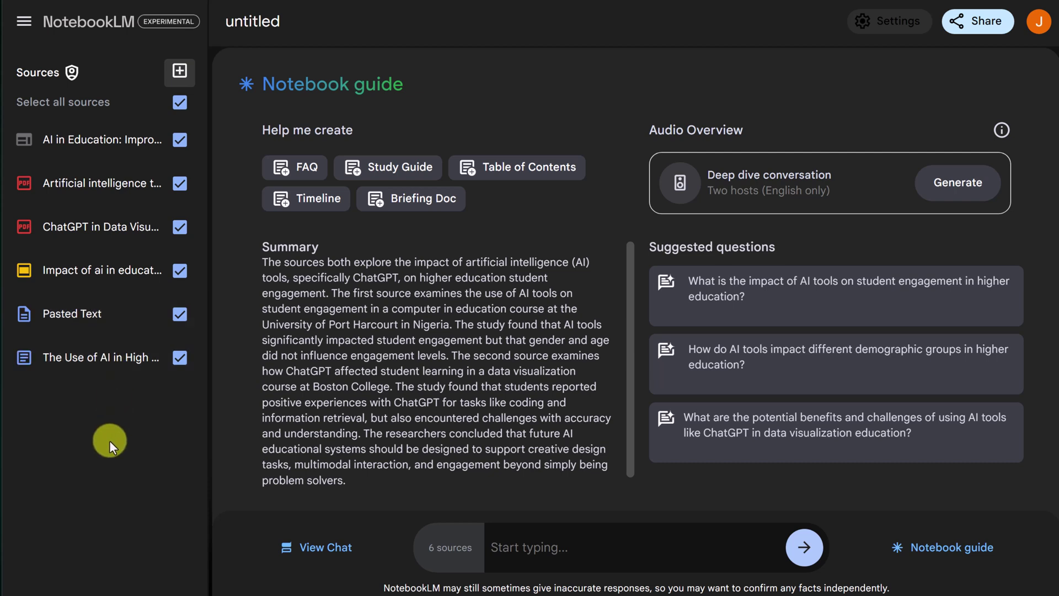
pyautogui.moveTo(82, 315)
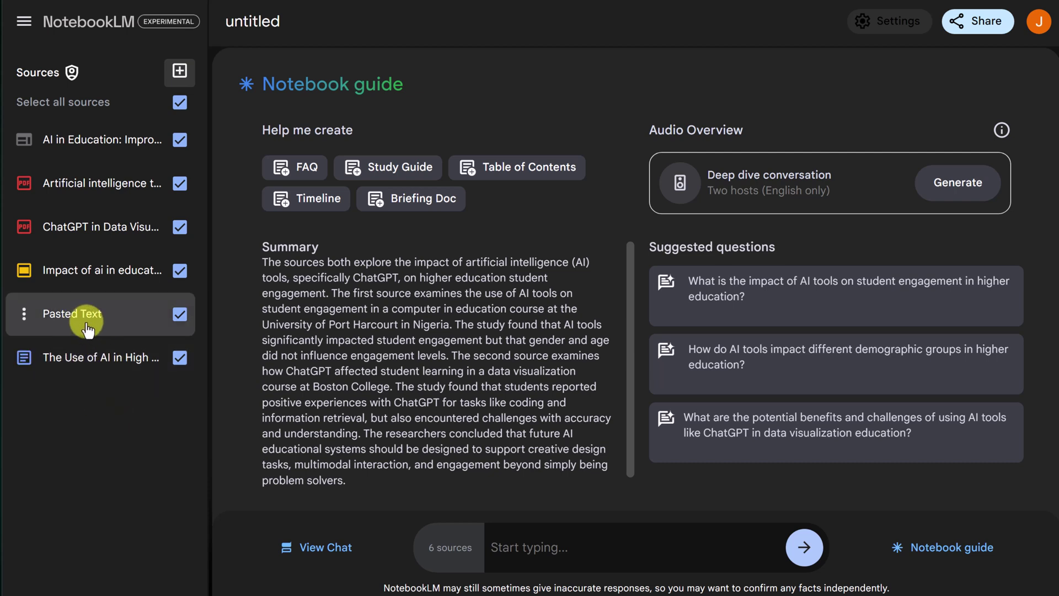
# - Rename the Pasted Text source to 'Notes from class'
pyautogui.click(25, 315)
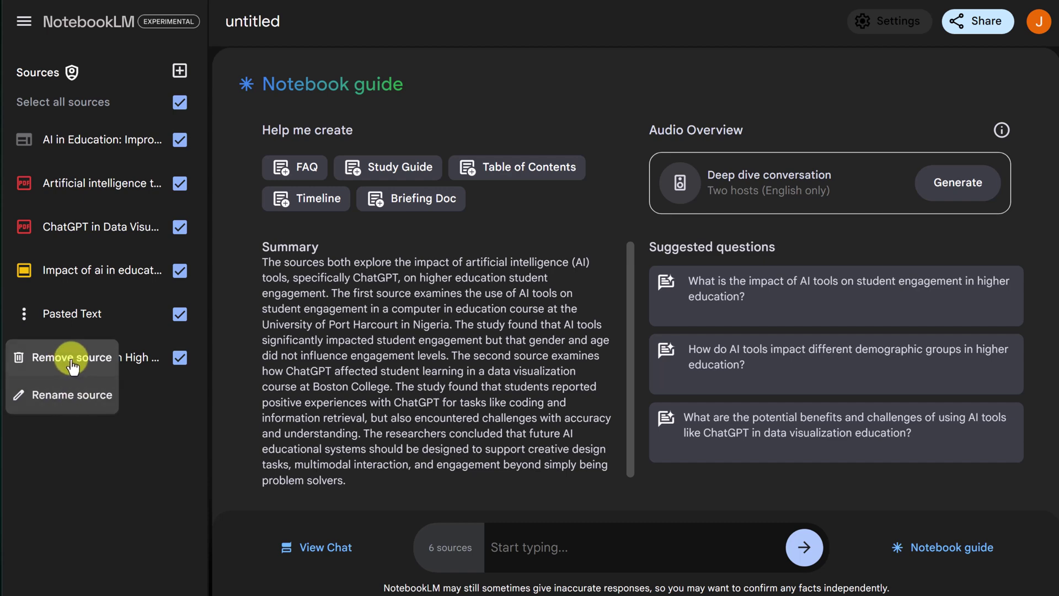
pyautogui.click(74, 397)
pyautogui.moveTo(617, 287); pyautogui.dragTo(387, 280)
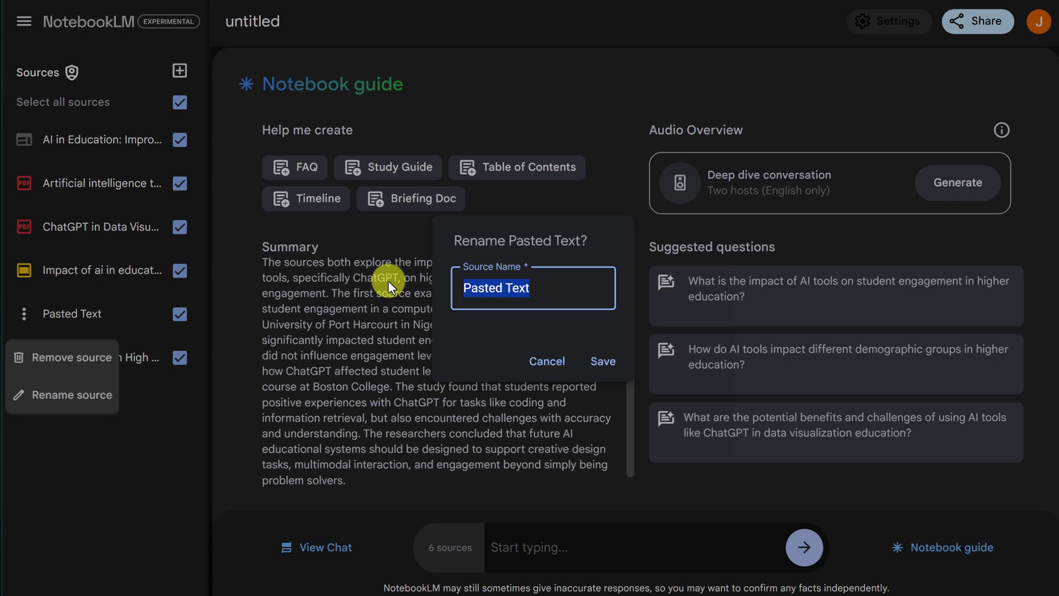
pyautogui.write('Notes f')
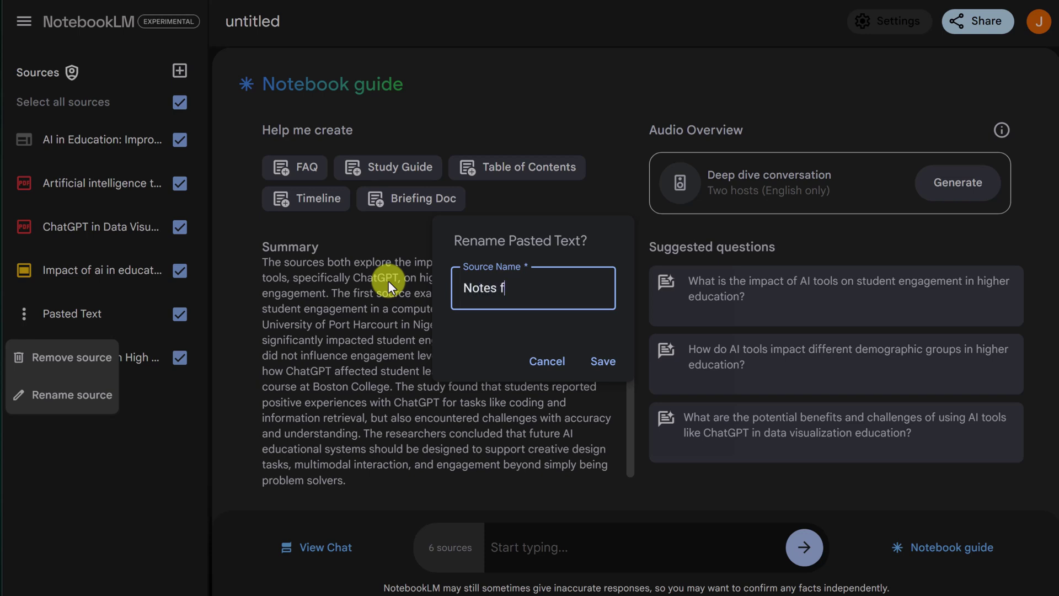
pyautogui.write('rom class')
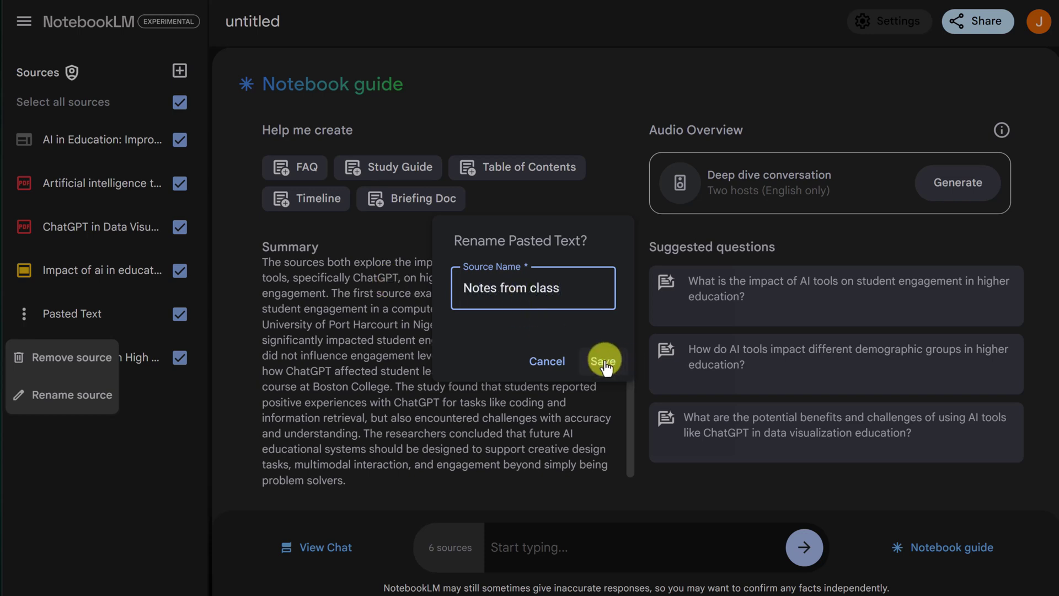
pyautogui.click(603, 362)
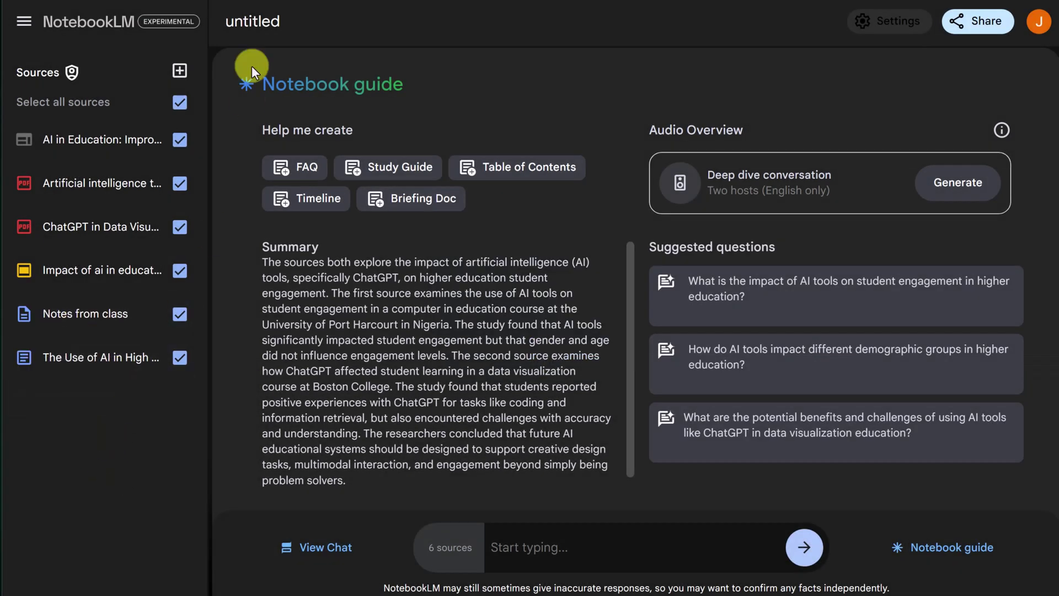
# - Change the notebook title from 'untitled' to 'AI Info'
pyautogui.click(260, 23)
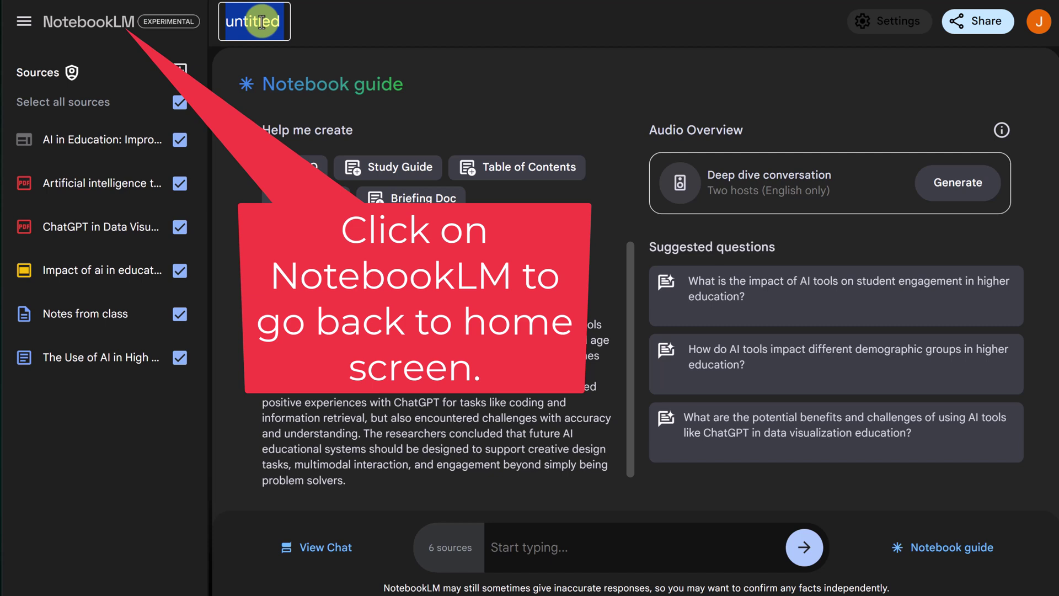
pyautogui.write('Ai')
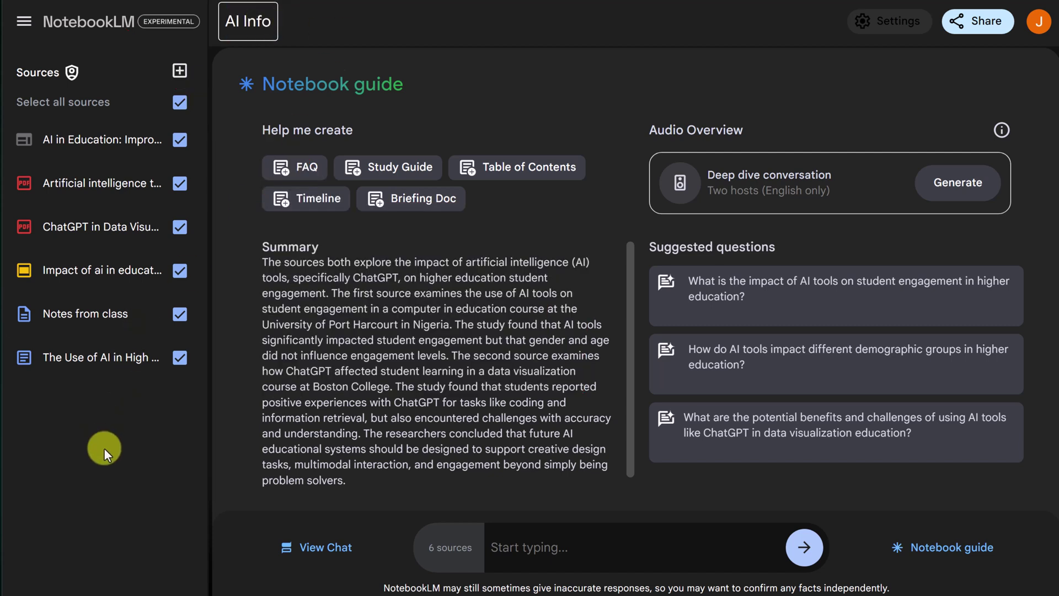
pyautogui.click(104, 448)
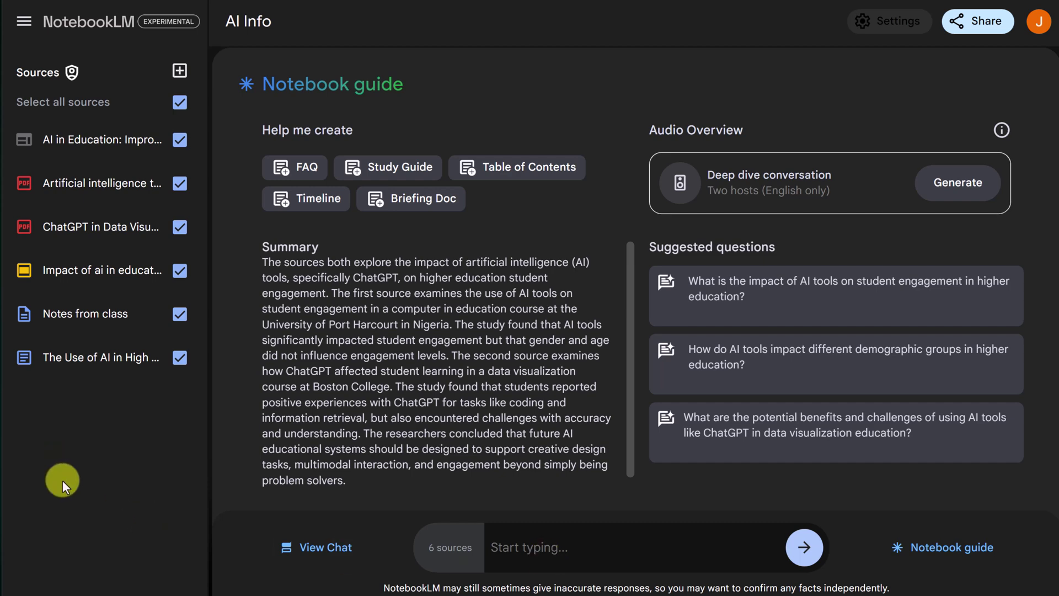
pyautogui.moveTo(101, 183)
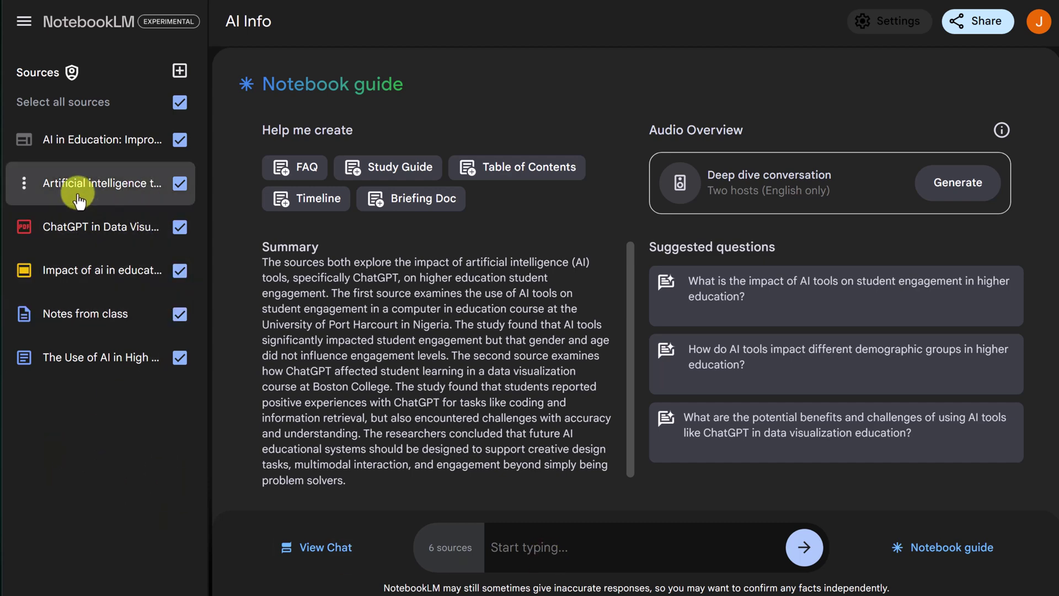
# - Open the 'Artificial intelligence tools…' source to read its summary, key topics and text
pyautogui.click(86, 183)
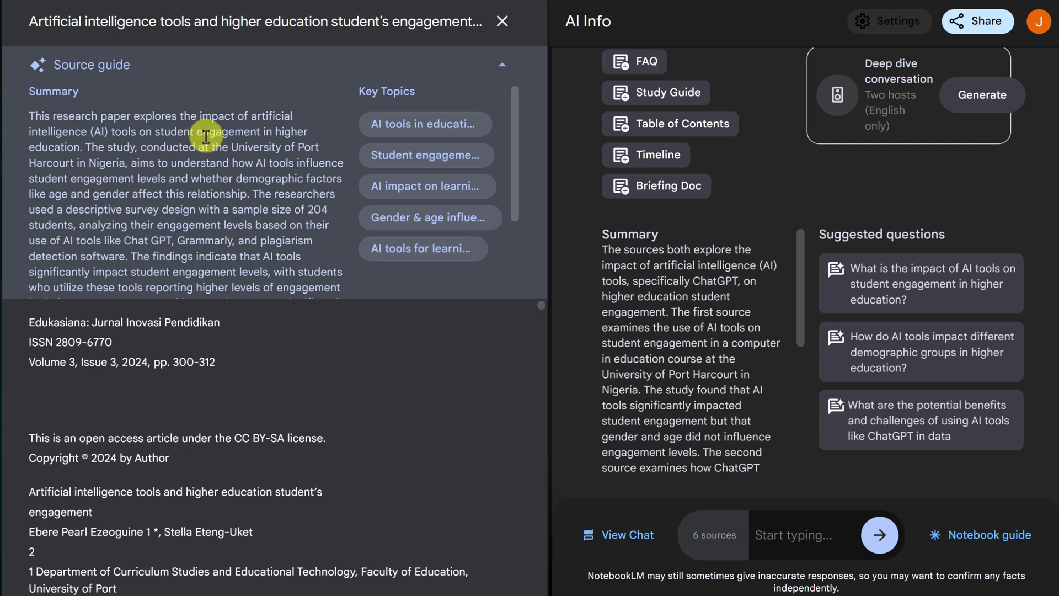
pyautogui.scroll(-2, 206, 137)
pyautogui.scroll(2, 206, 137)
pyautogui.scroll(-2, 208, 137)
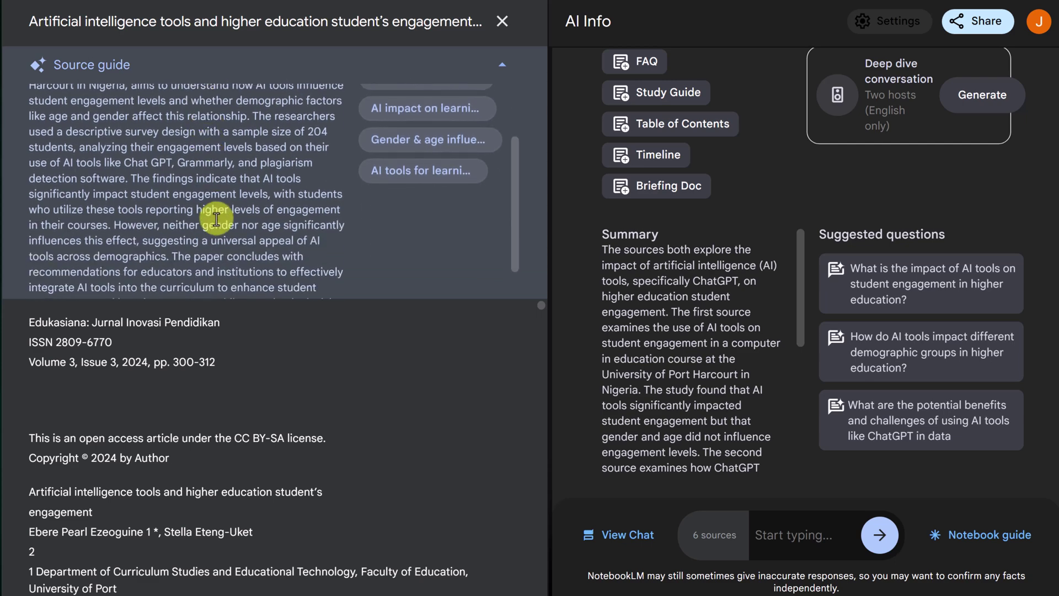
pyautogui.scroll(2, 240, 199)
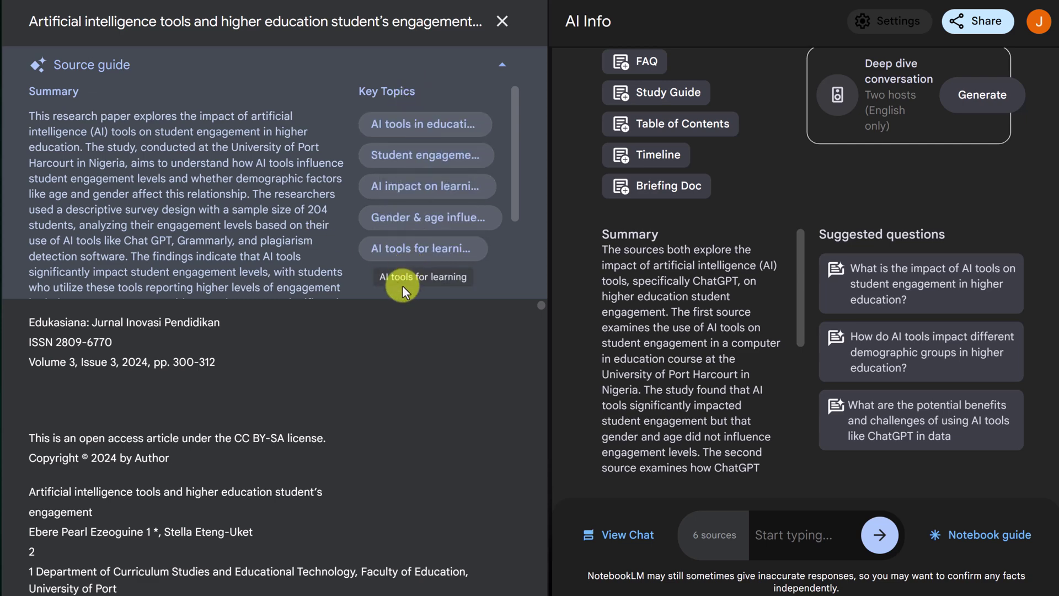
pyautogui.scroll(-3, 320, 396)
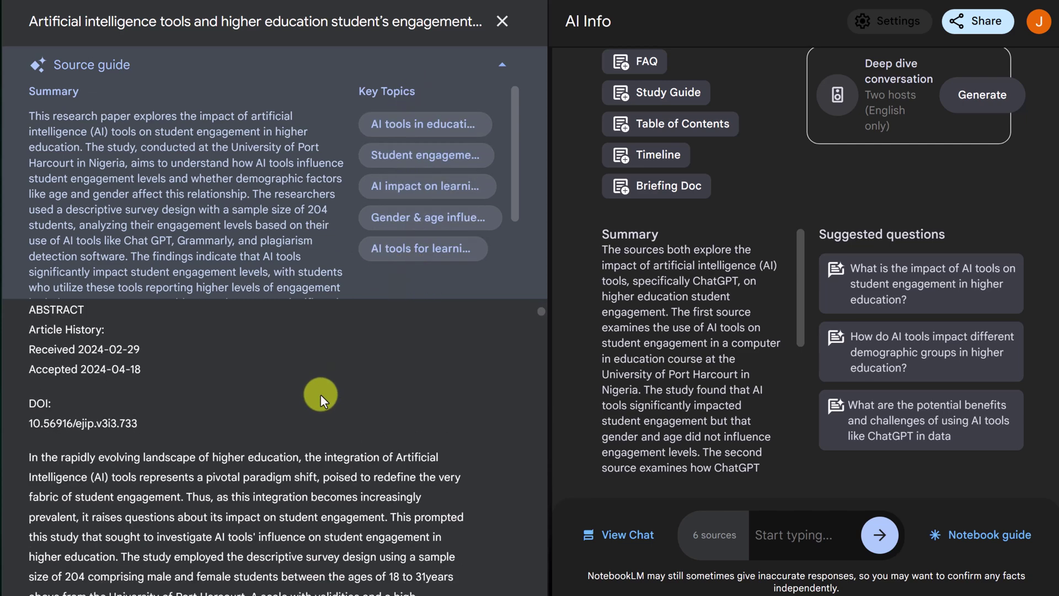
pyautogui.scroll(-3, 320, 395)
pyautogui.scroll(-3, 320, 394)
pyautogui.scroll(-2, 320, 395)
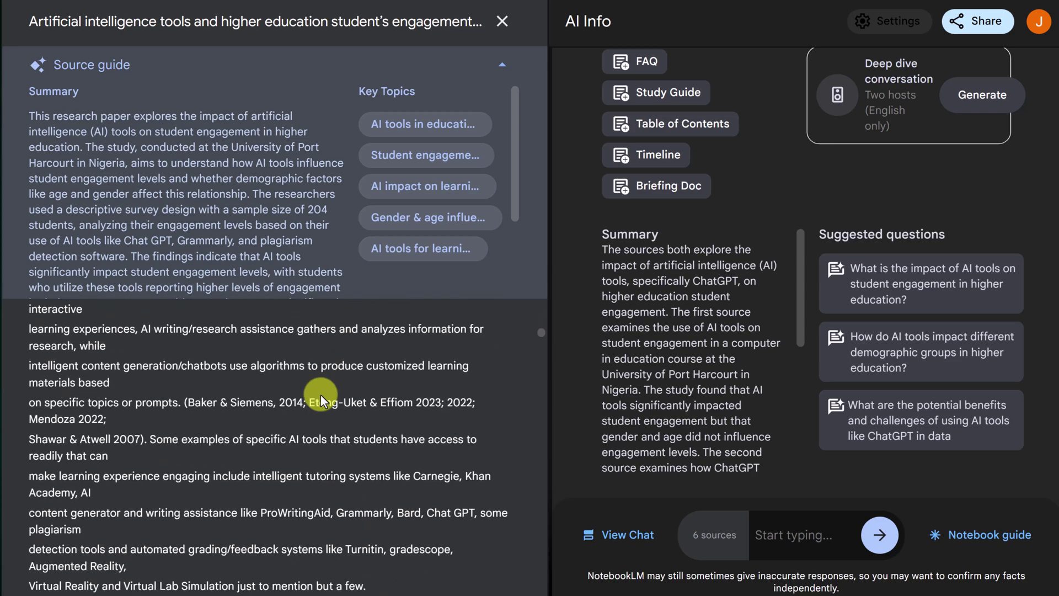
pyautogui.scroll(3, 321, 395)
pyautogui.scroll(3, 320, 394)
pyautogui.scroll(3, 320, 395)
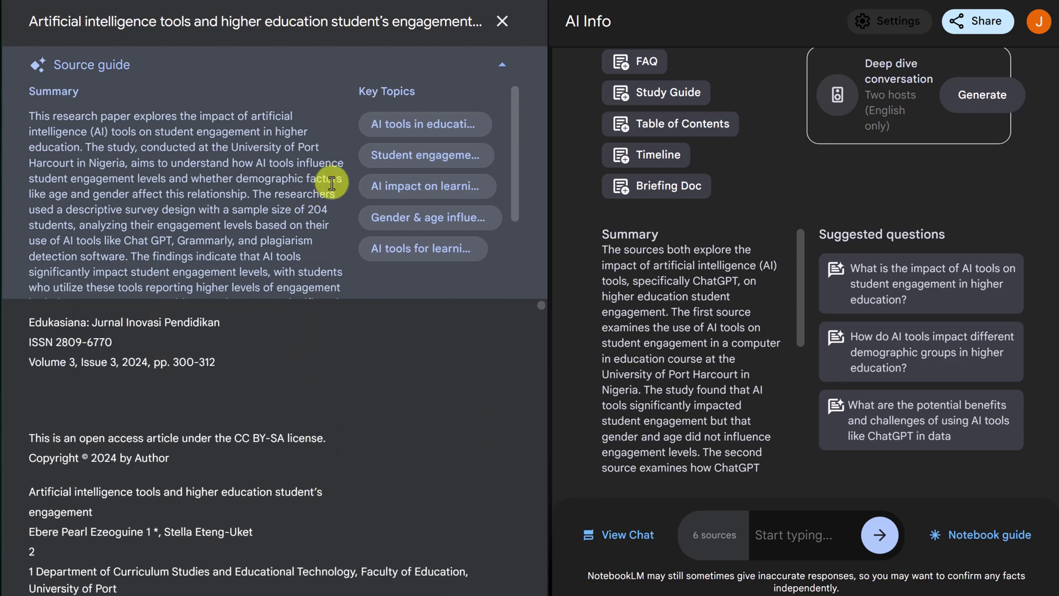
# - Ask the chat about Student engagement, view one cited passage, then close it
pyautogui.click(426, 160)
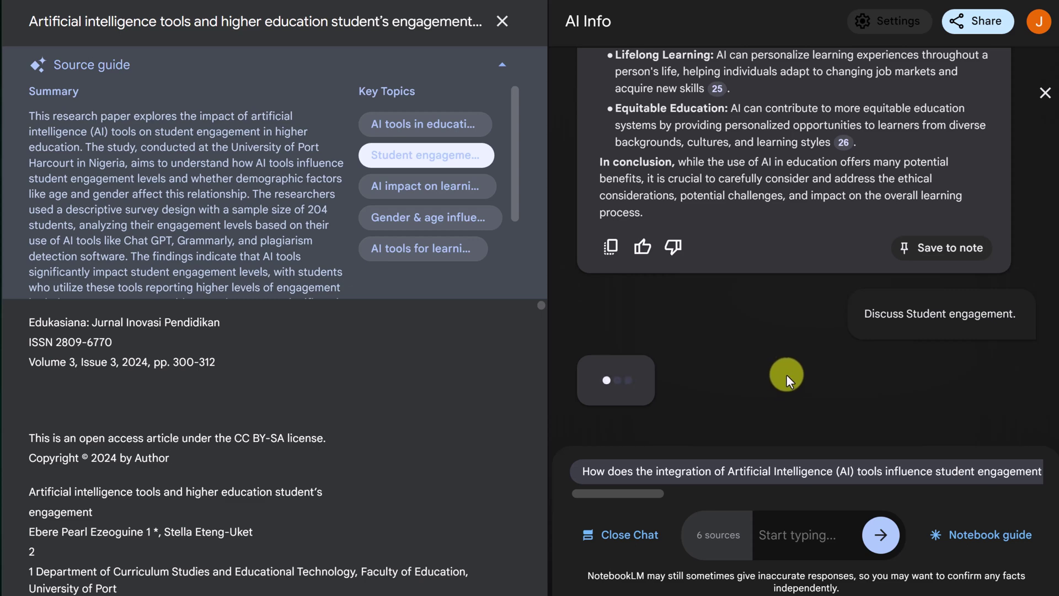
pyautogui.scroll(5, 797, 343)
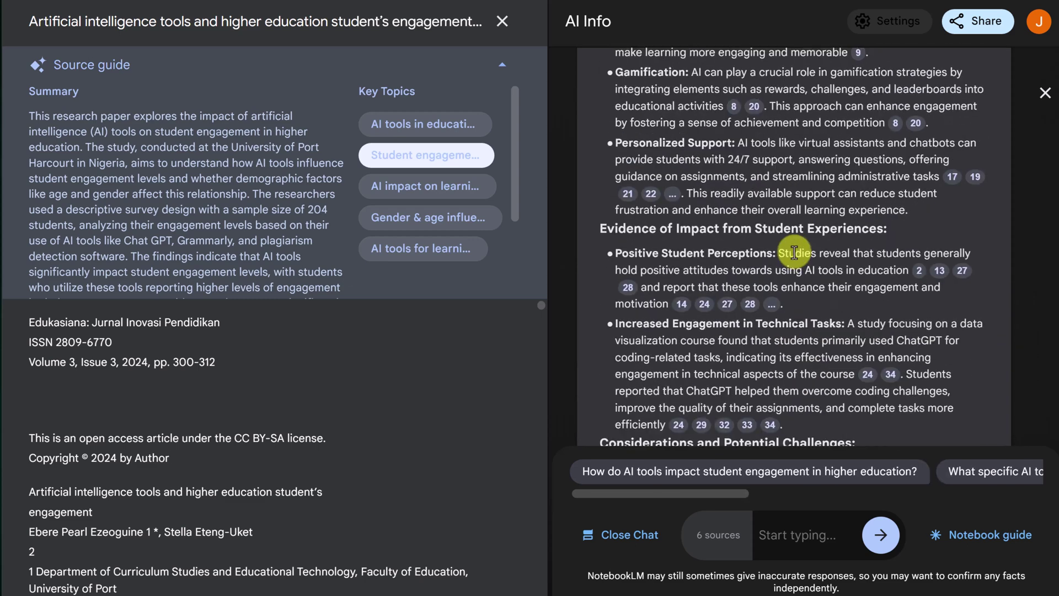
pyautogui.scroll(3, 794, 252)
pyautogui.scroll(3, 791, 244)
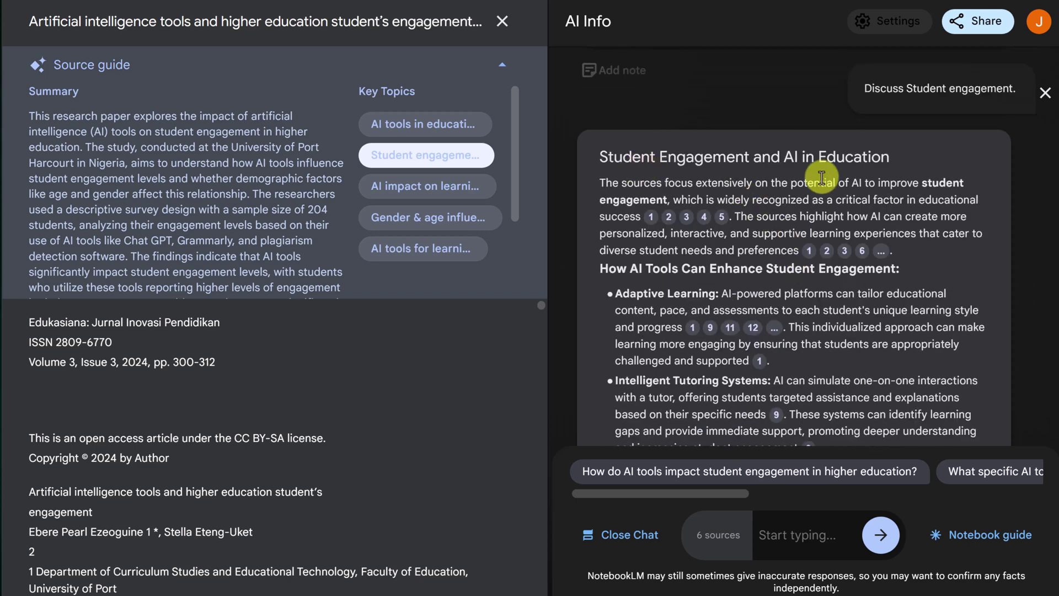
pyautogui.scroll(-1, 737, 228)
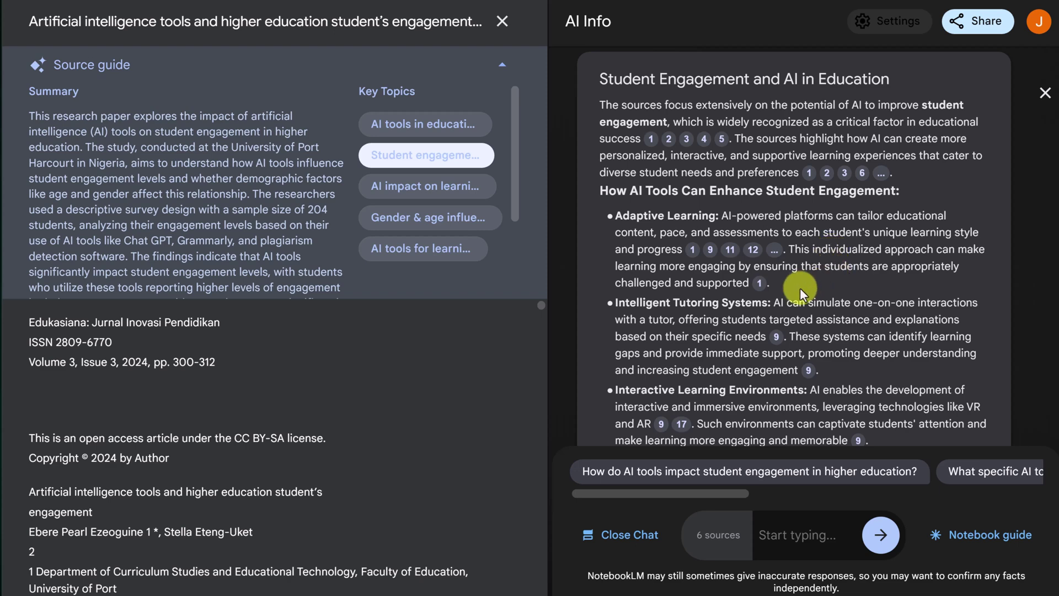
pyautogui.click(709, 249)
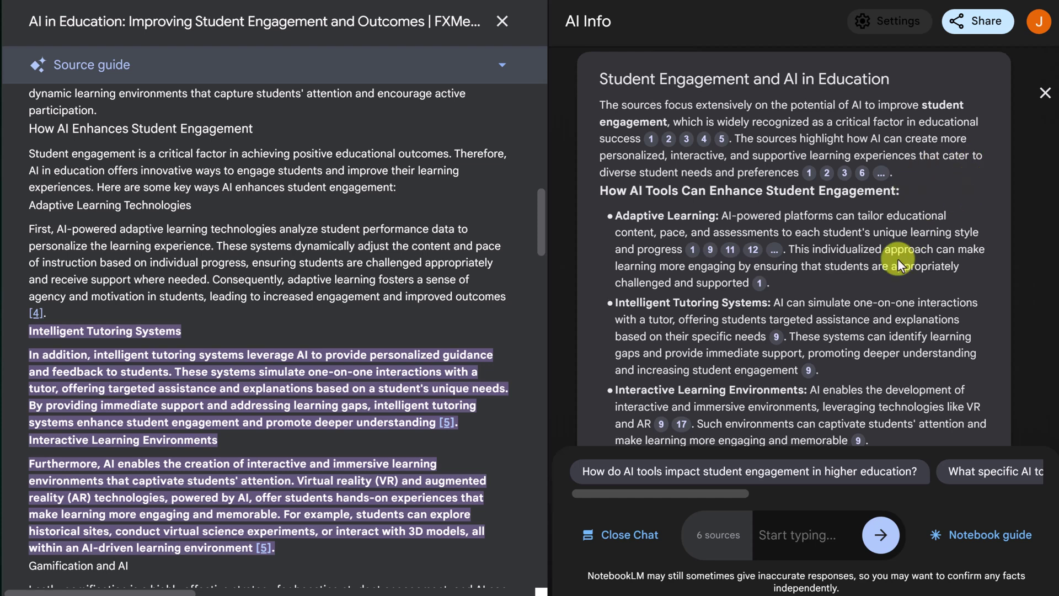
pyautogui.scroll(-3, 898, 259)
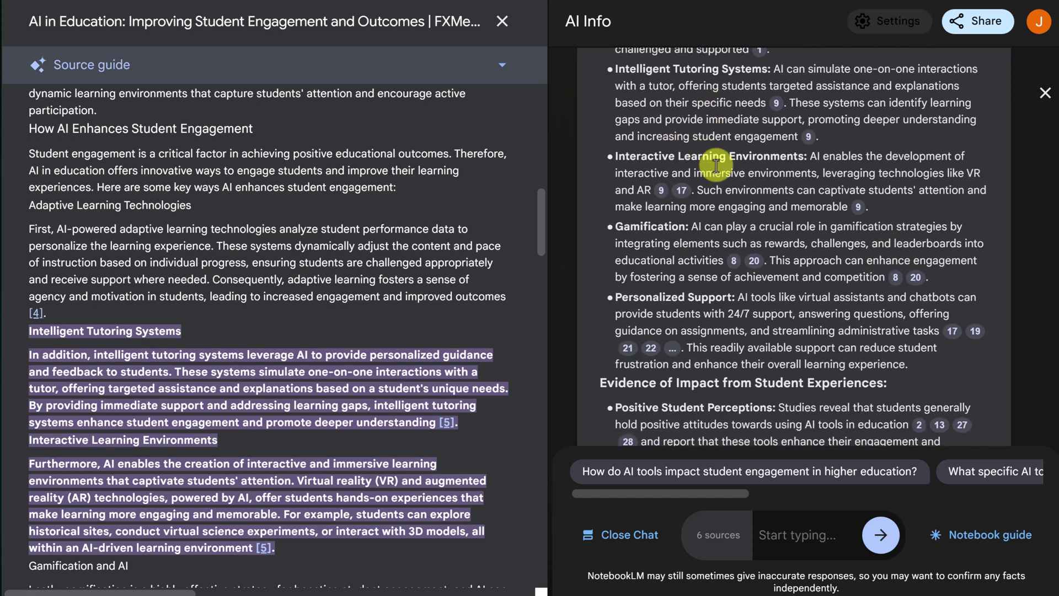
pyautogui.click(502, 21)
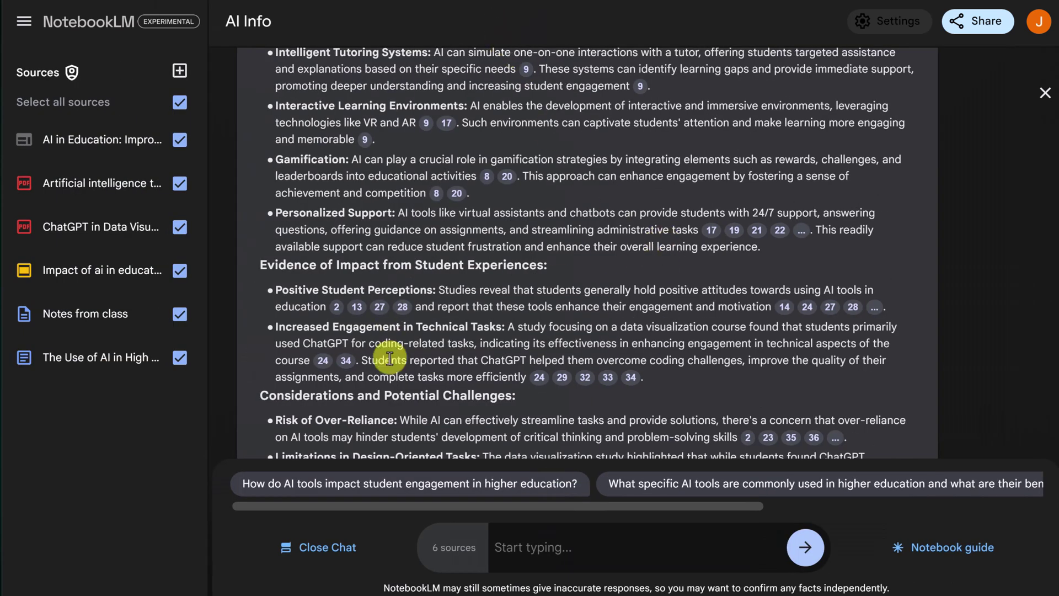
pyautogui.scroll(5, 409, 209)
pyautogui.scroll(-5, 407, 208)
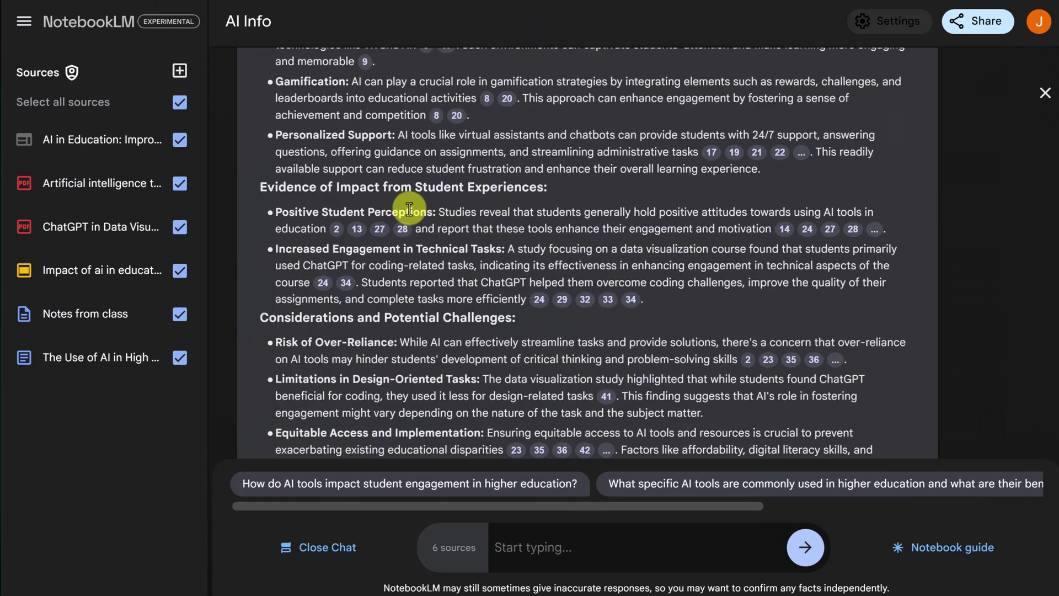
pyautogui.scroll(-3, 415, 229)
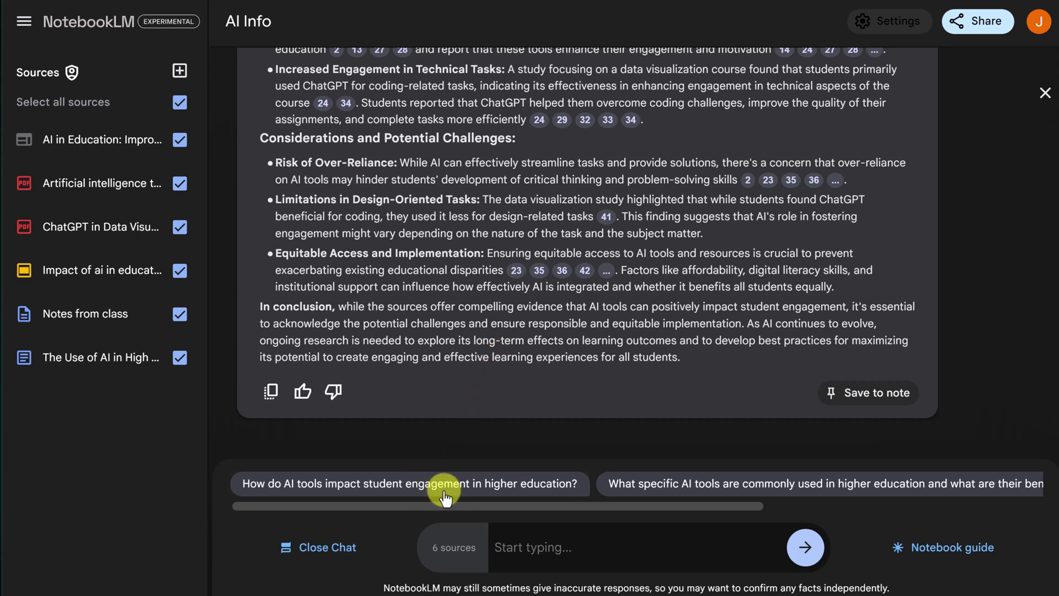
# - Ask the suggested question 'How do AI tools impact student engagement in higher education?'
pyautogui.click(418, 493)
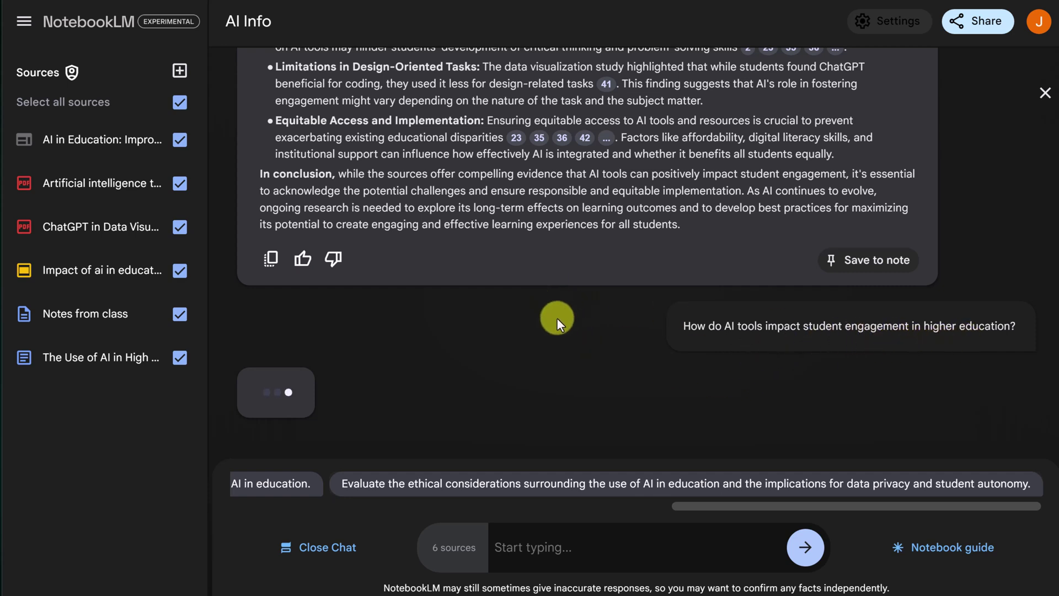
pyautogui.scroll(1, 499, 378)
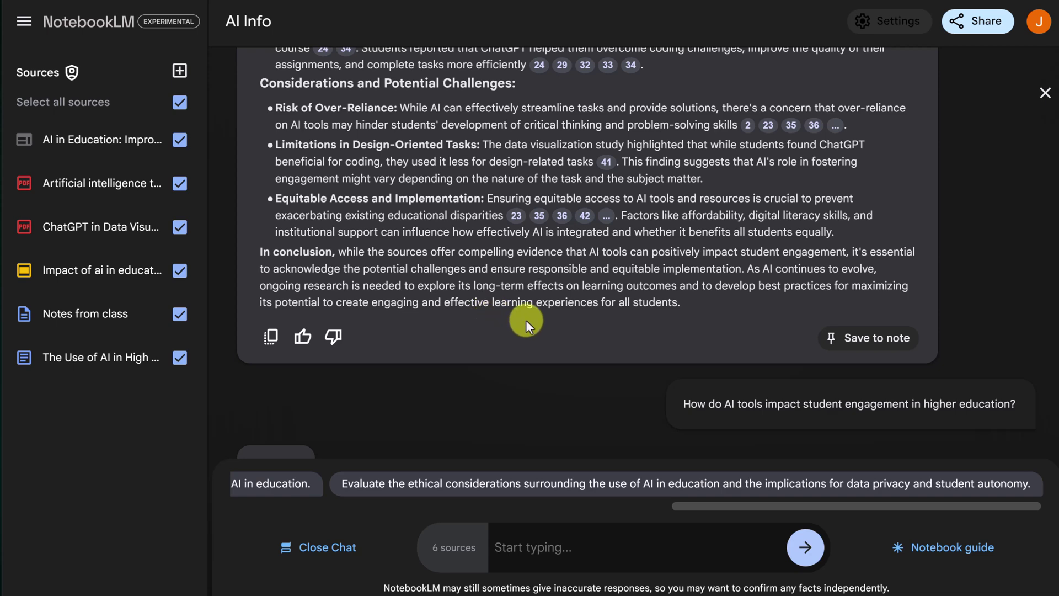
pyautogui.scroll(3, 526, 321)
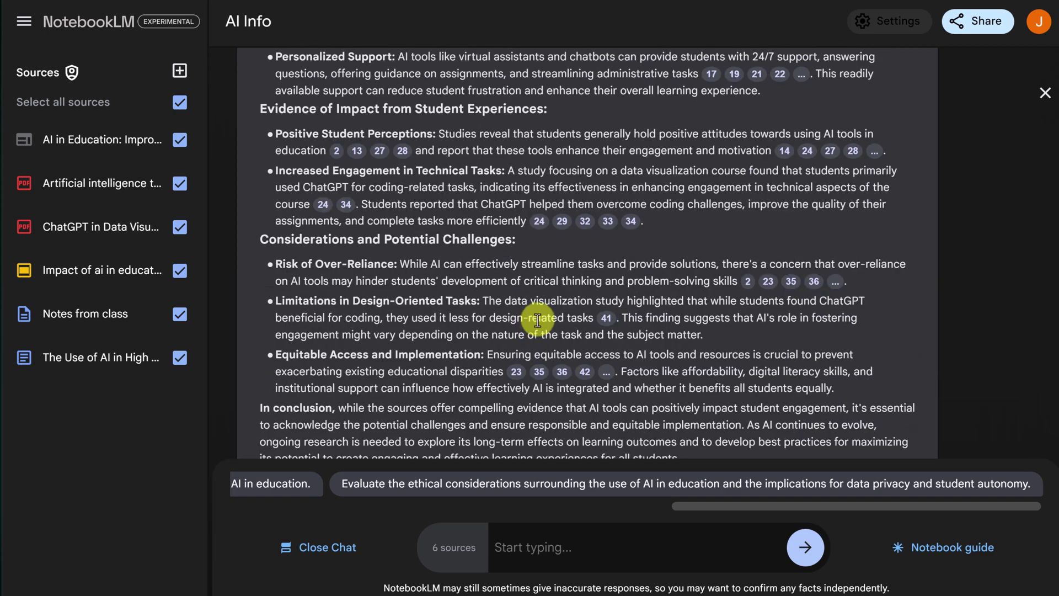
pyautogui.scroll(-2, 530, 208)
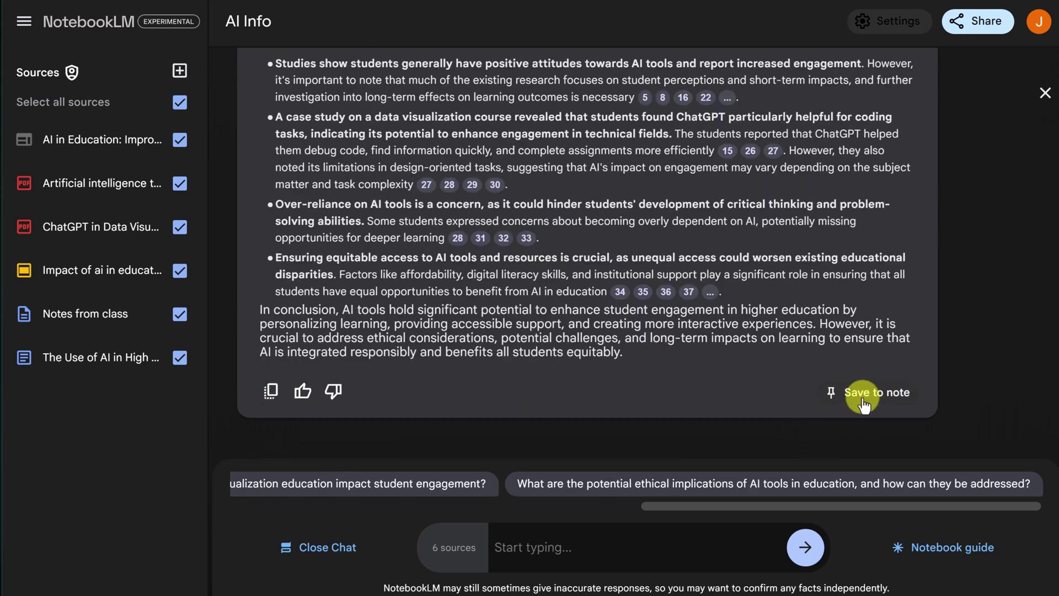
# - Save the engagement answer as a note, then close the chat to show it in the notes grid
pyautogui.click(861, 394)
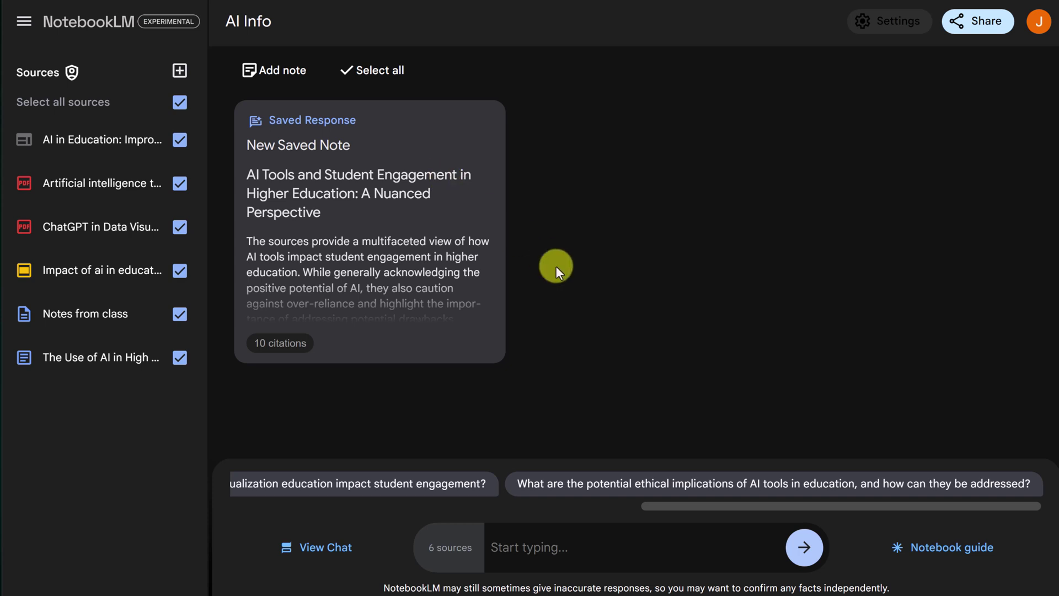
pyautogui.click(477, 130)
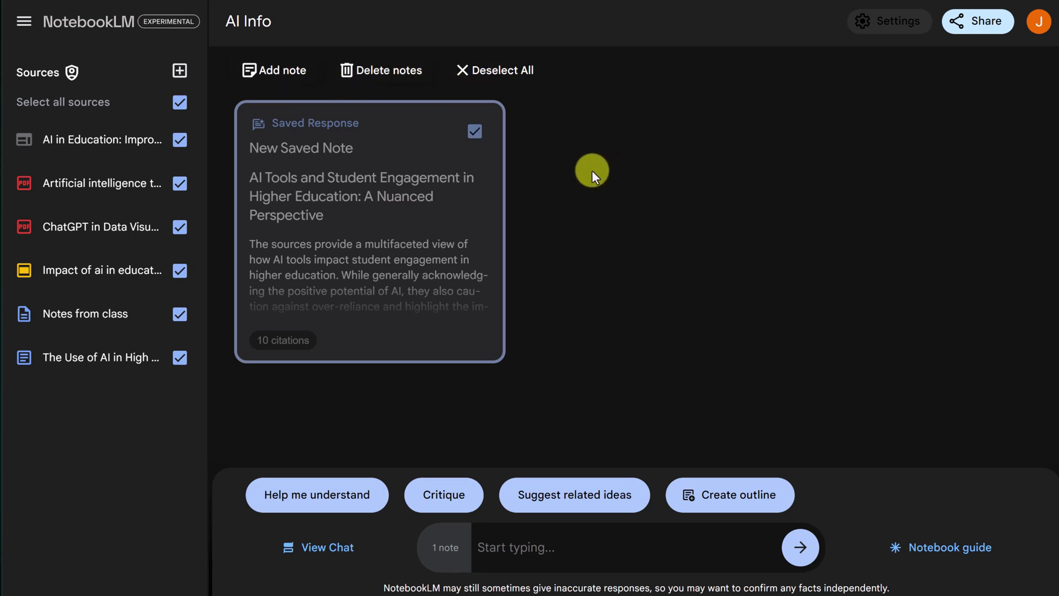
pyautogui.click(479, 131)
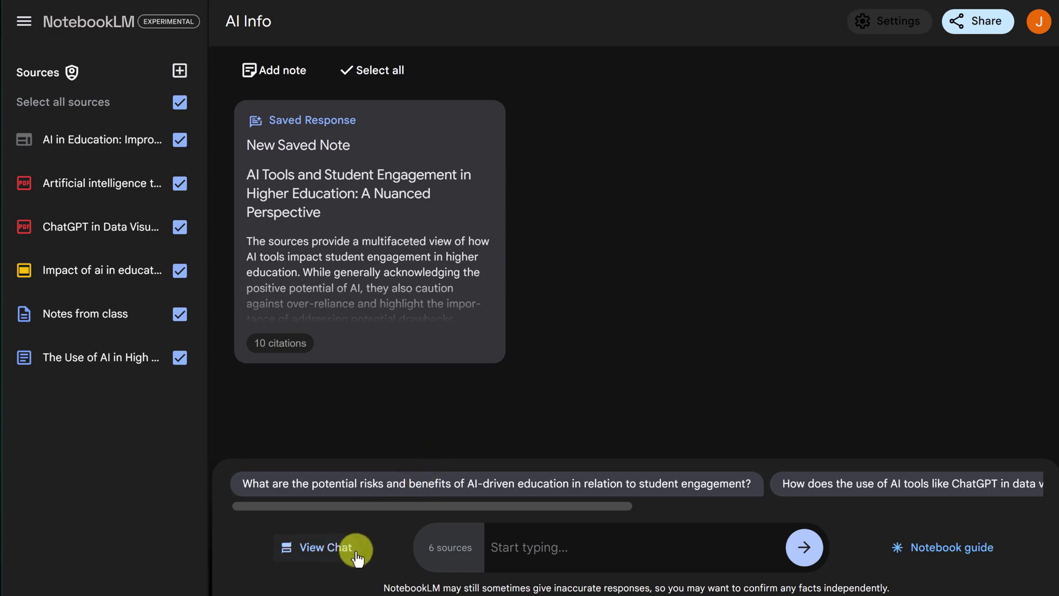
pyautogui.click(331, 547)
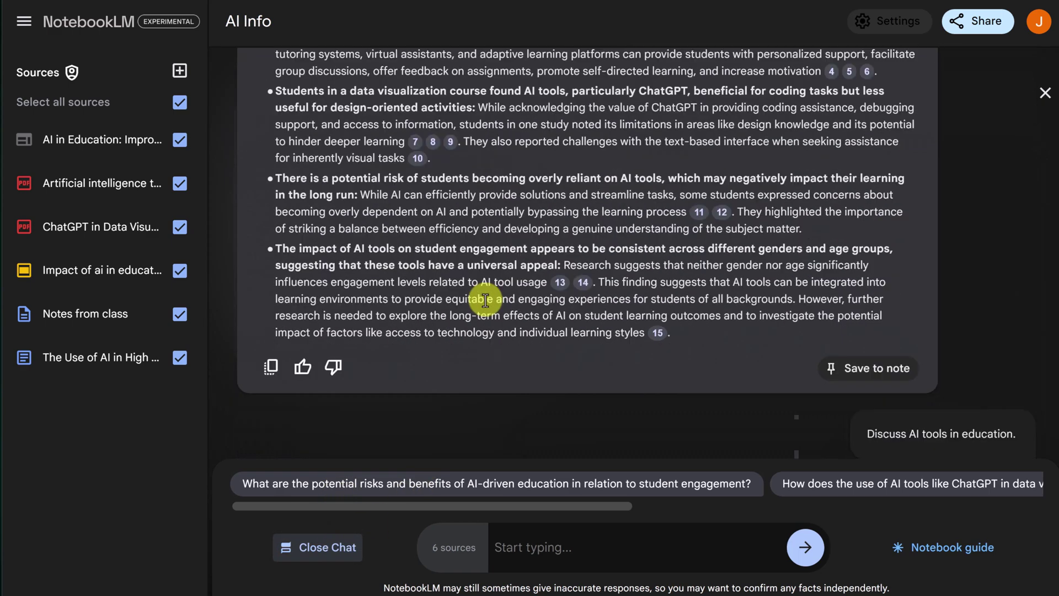
pyautogui.scroll(-2, 489, 309)
pyautogui.scroll(-3, 489, 309)
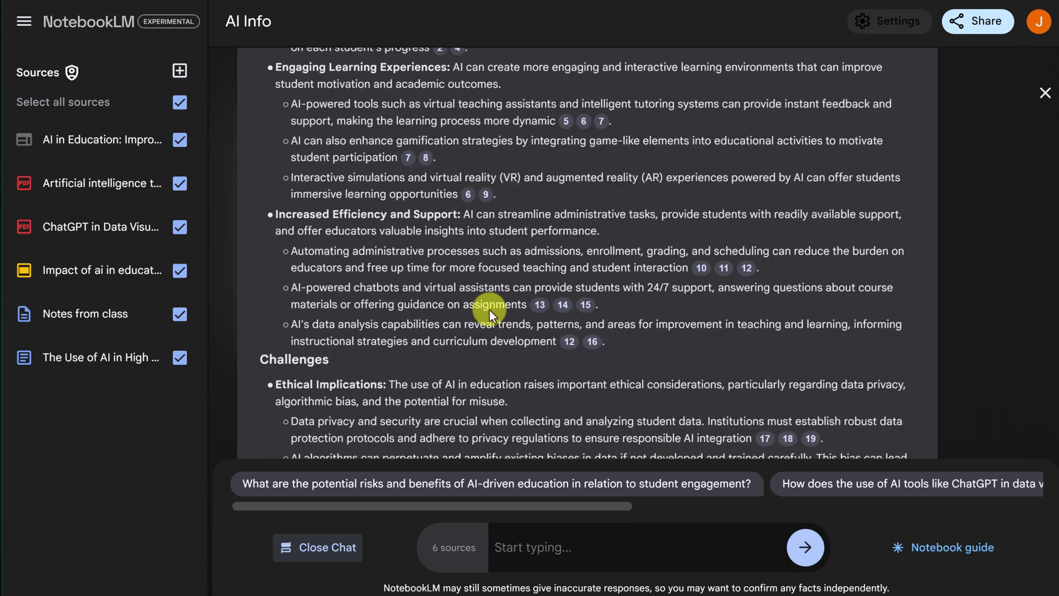
pyautogui.scroll(-5, 489, 310)
pyautogui.scroll(-5, 489, 310)
pyautogui.scroll(-3, 489, 310)
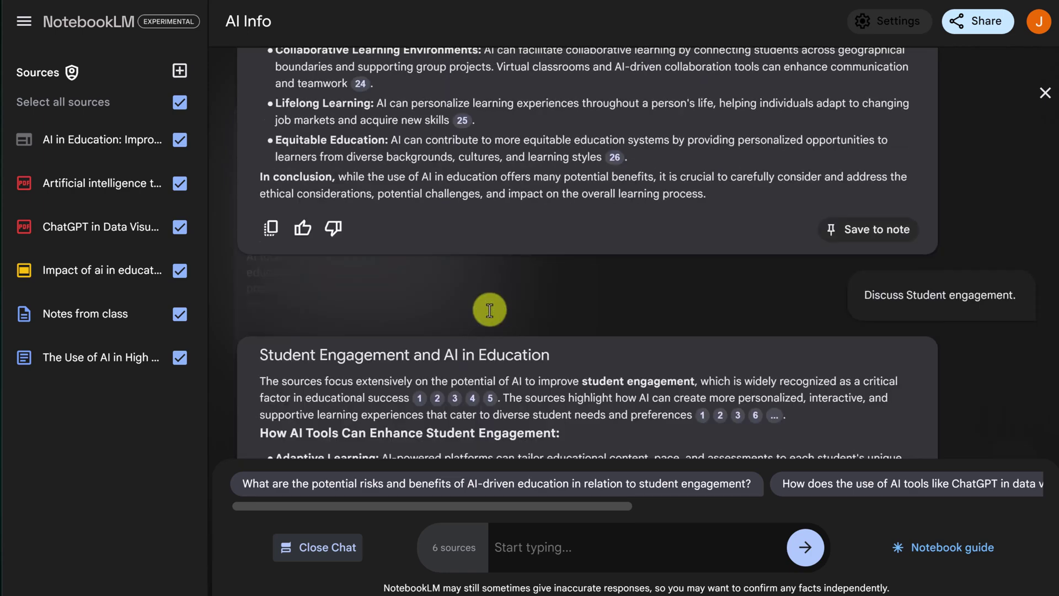
pyautogui.scroll(-2, 489, 309)
pyautogui.scroll(-1, 489, 311)
pyautogui.scroll(-1, 490, 310)
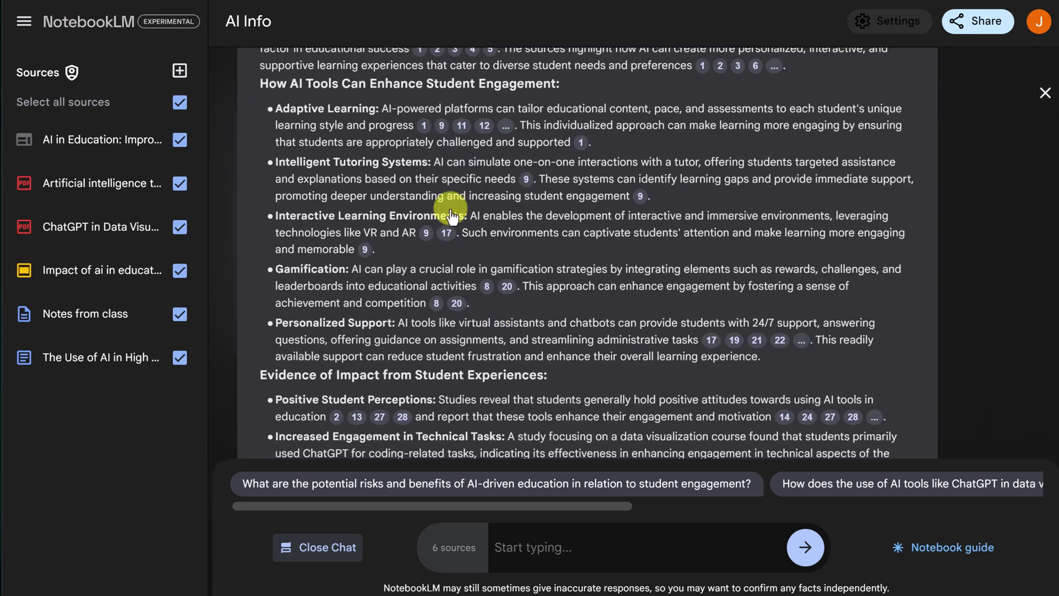
pyautogui.click(332, 548)
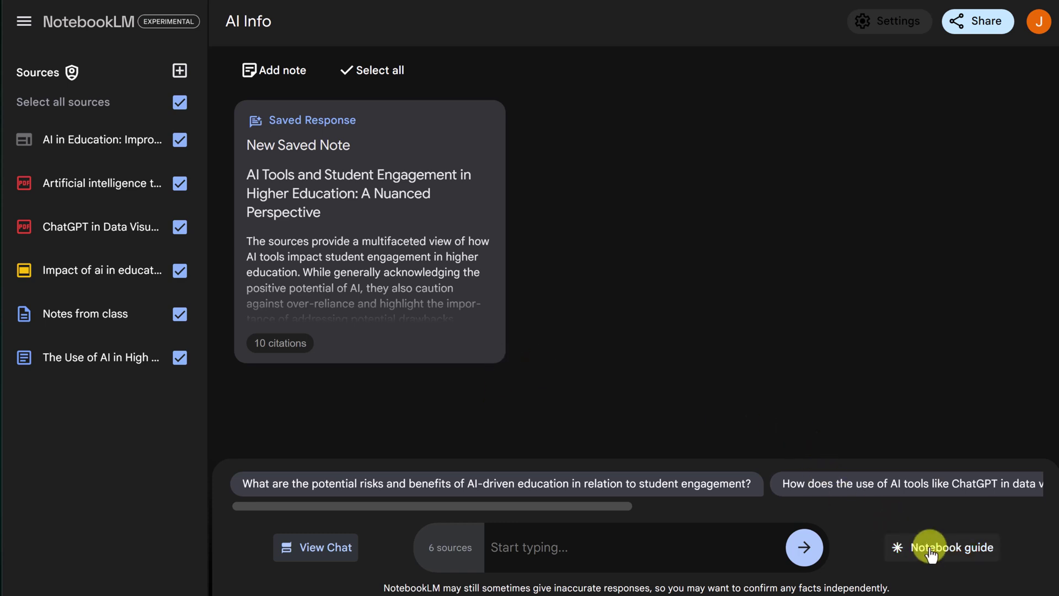
# - Open the notebook guide and deselect Impact, Notes from class, The Use of AI and AI in Education
pyautogui.click(953, 550)
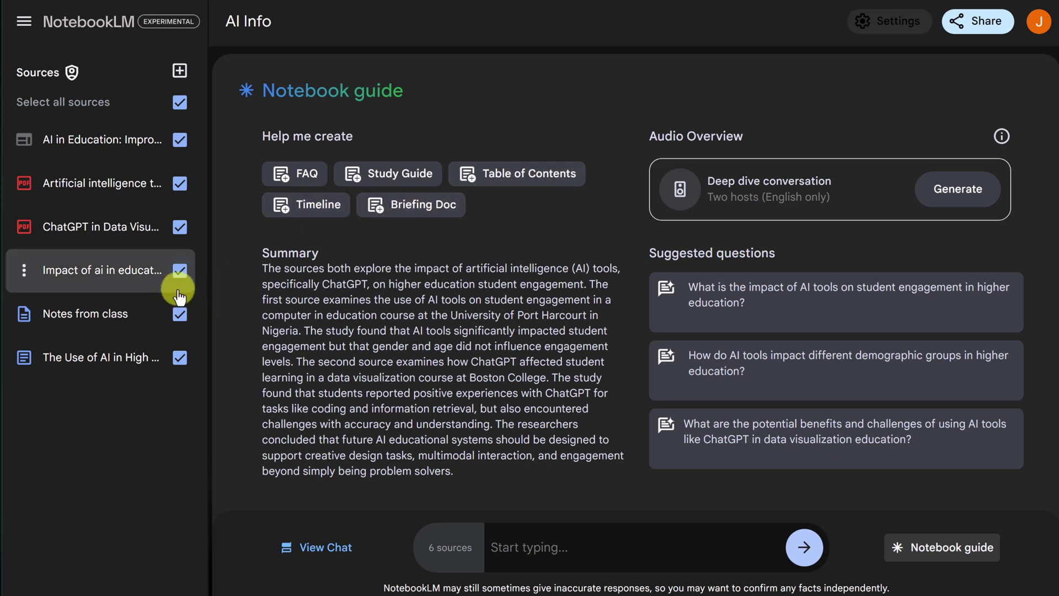
pyautogui.moveTo(99, 271)
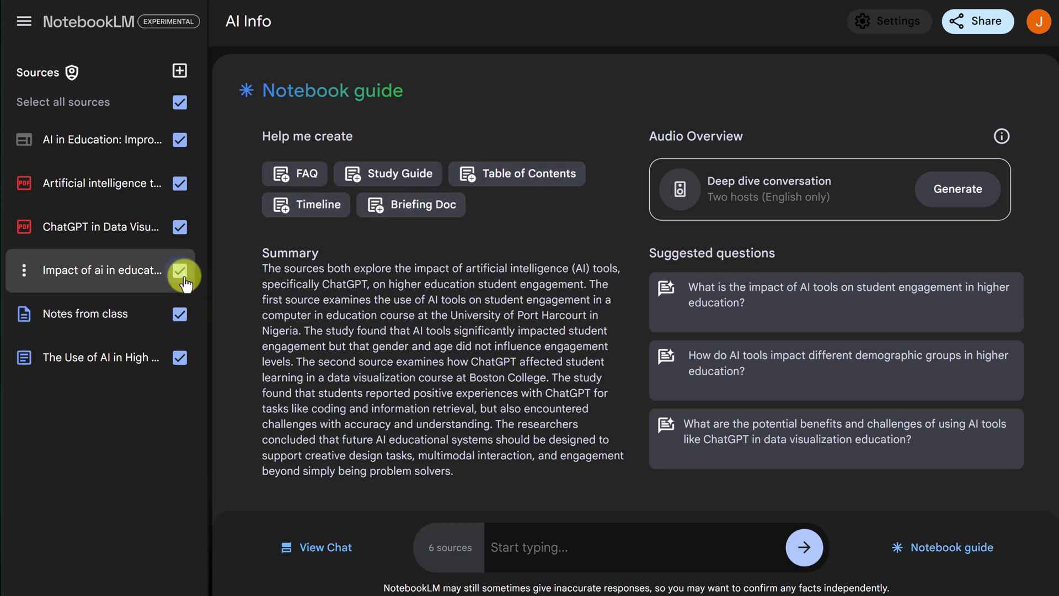
pyautogui.click(181, 273)
pyautogui.click(180, 316)
pyautogui.click(181, 359)
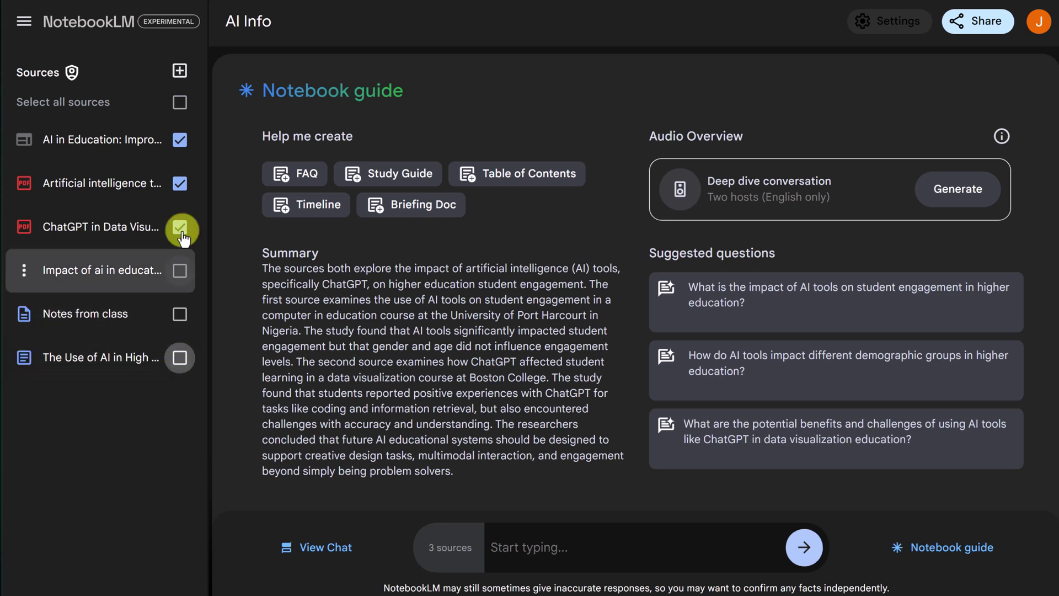
pyautogui.click(181, 141)
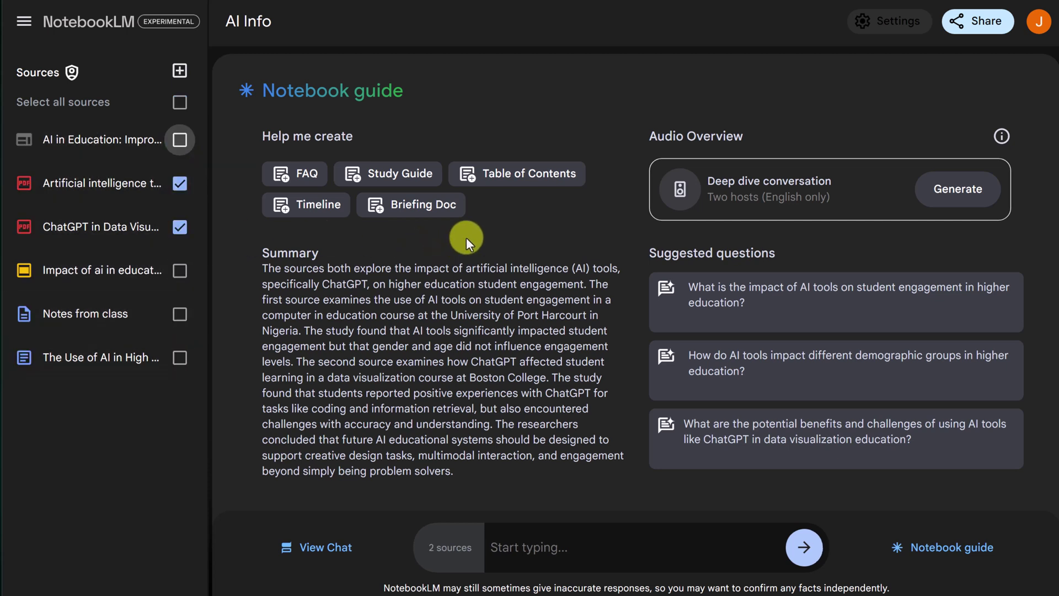
# - Generate a Study Guide note from the two PDFs and read through its quiz, answer key and essays
pyautogui.click(403, 179)
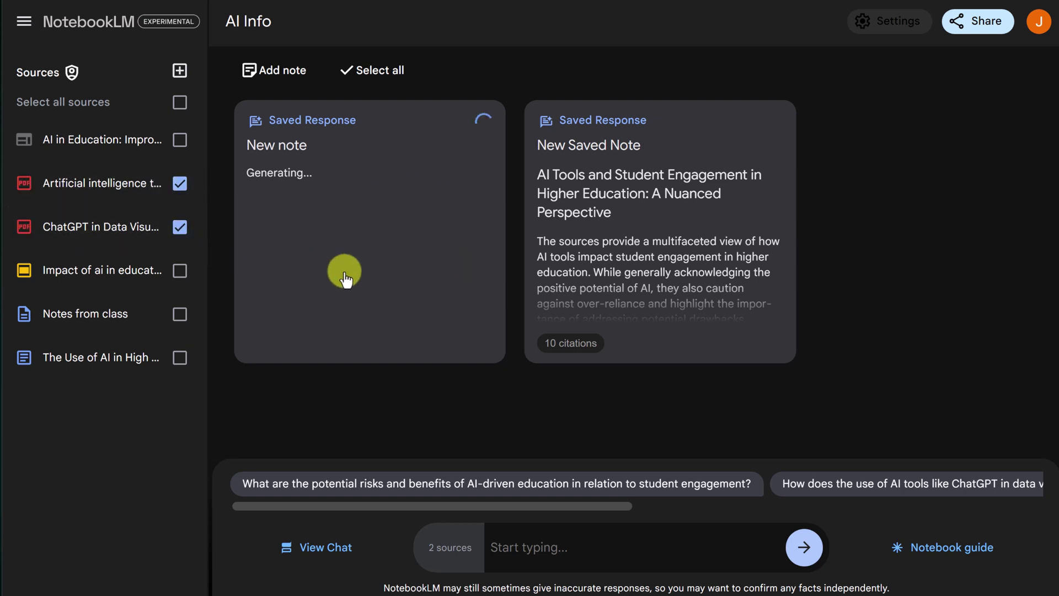
pyautogui.click(345, 280)
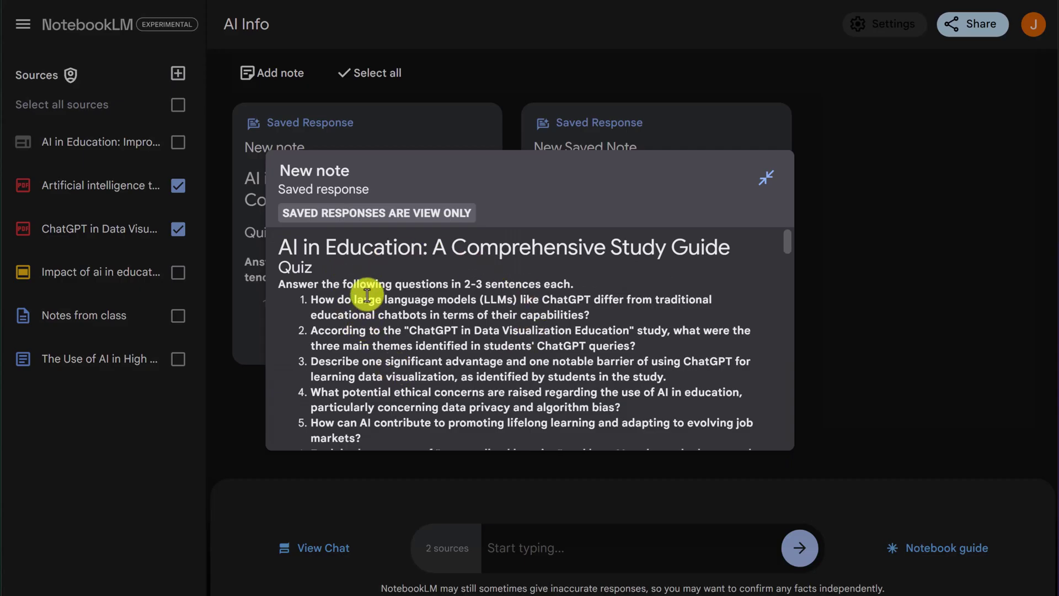
pyautogui.scroll(-3, 356, 300)
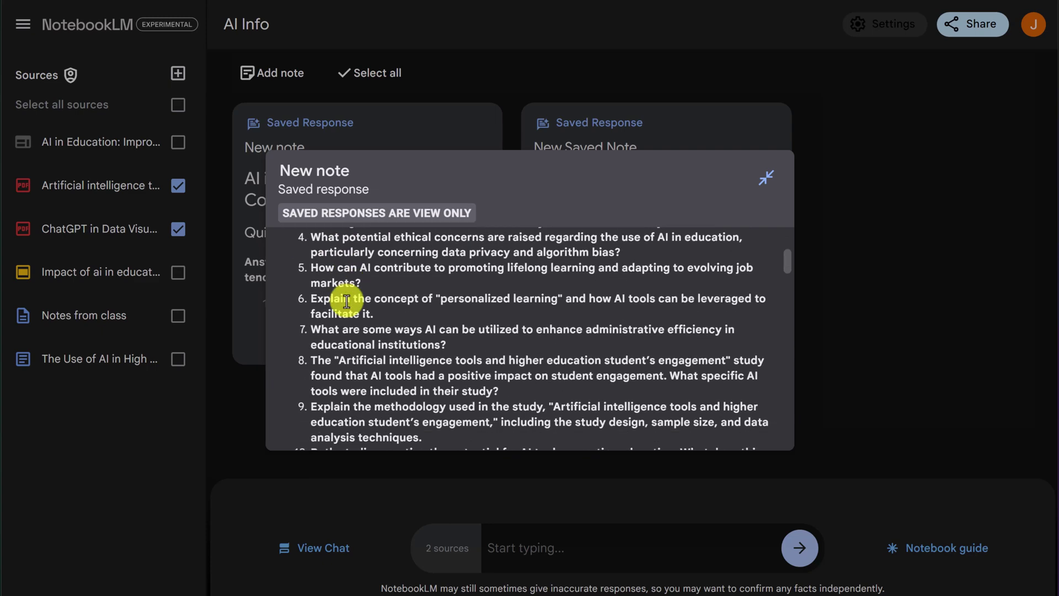
pyautogui.scroll(-2, 385, 336)
pyautogui.scroll(2, 382, 323)
pyautogui.scroll(-2, 374, 302)
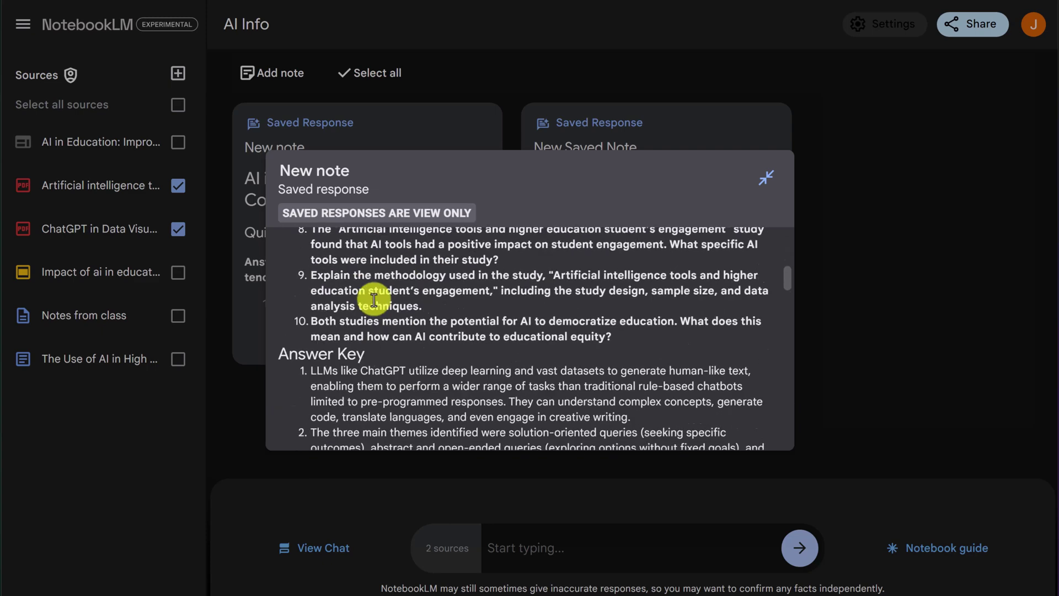
pyautogui.scroll(-3, 376, 298)
pyautogui.scroll(2, 368, 305)
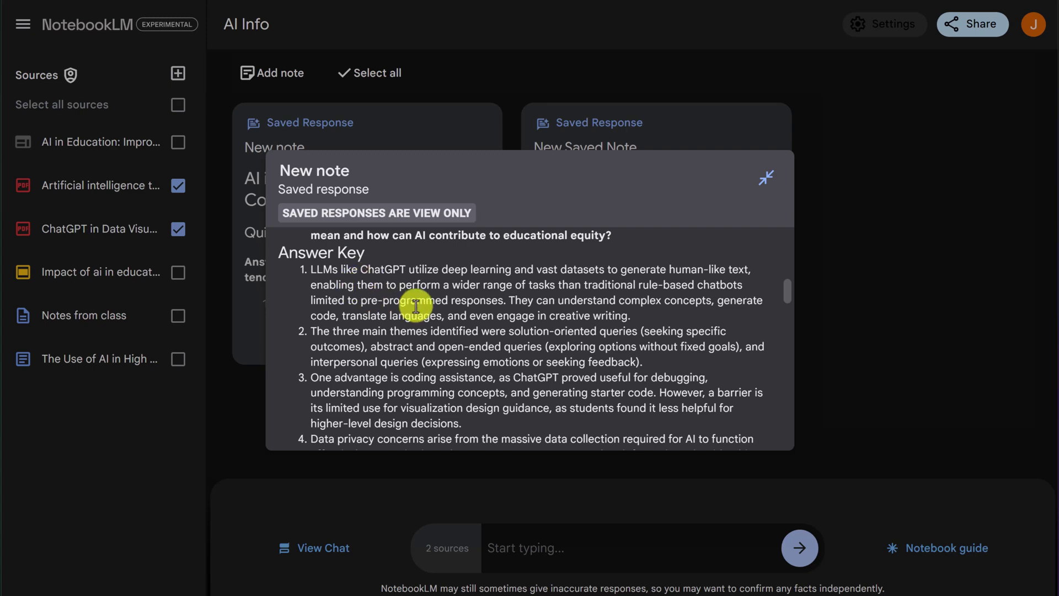
pyautogui.scroll(-2, 415, 307)
pyautogui.scroll(-2, 415, 306)
pyautogui.scroll(-2, 415, 306)
pyautogui.scroll(-2, 415, 308)
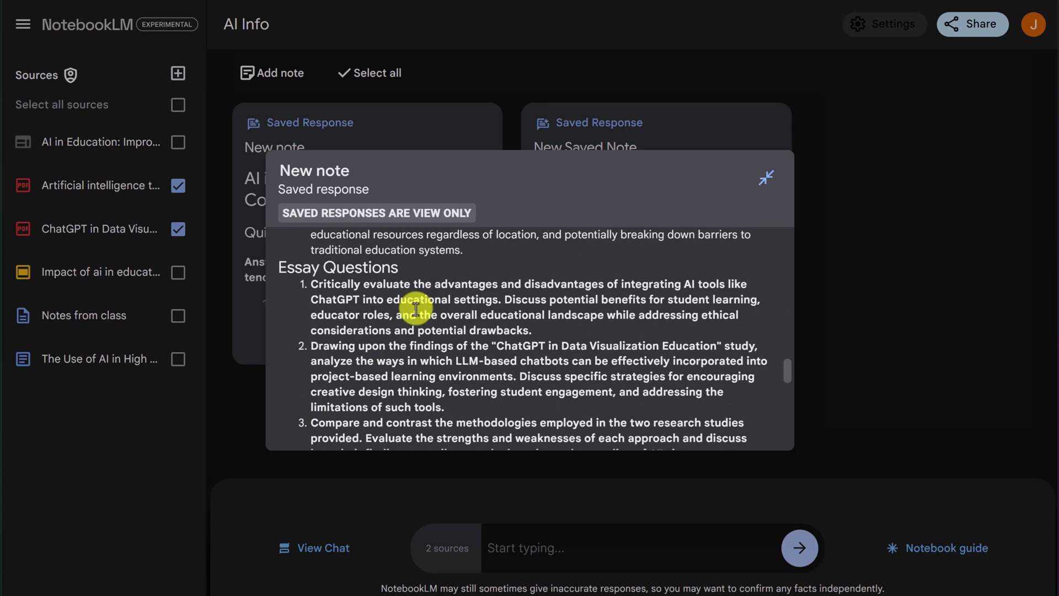
pyautogui.scroll(-2, 496, 318)
pyautogui.scroll(-2, 496, 322)
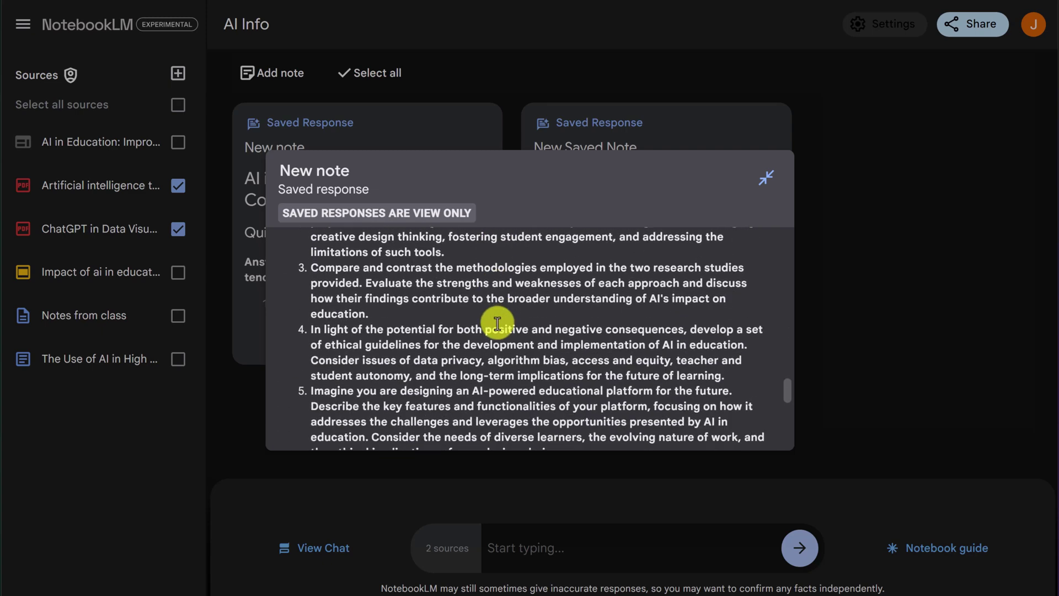
pyautogui.click(172, 225)
pyautogui.scroll(-5, 438, 341)
pyautogui.scroll(6, 438, 339)
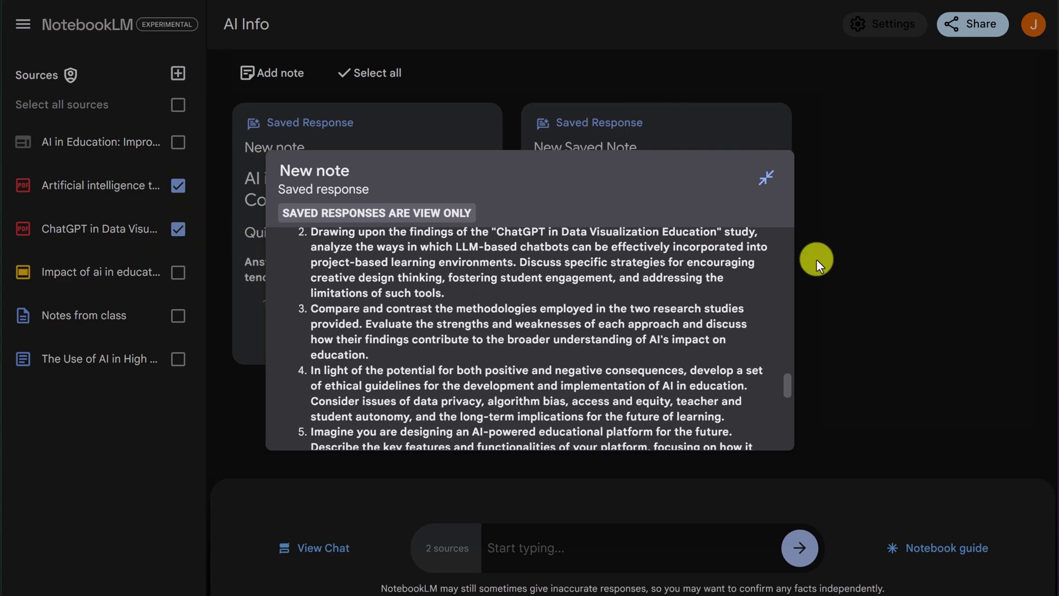
pyautogui.click(855, 274)
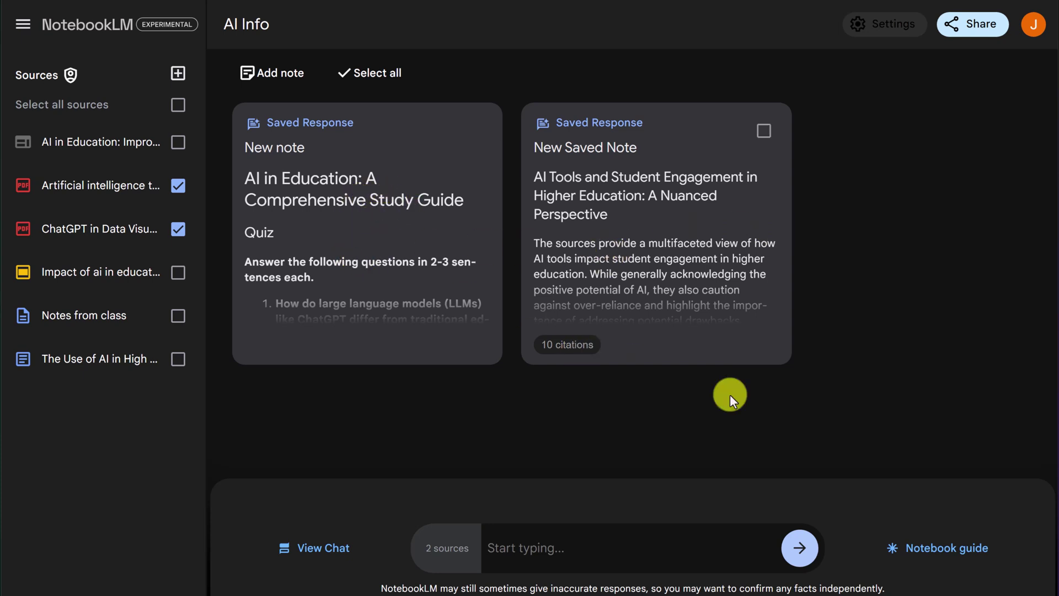
# - Ask the two PDFs for introduction paragraph ideas about AI and student engagement
pyautogui.click(938, 548)
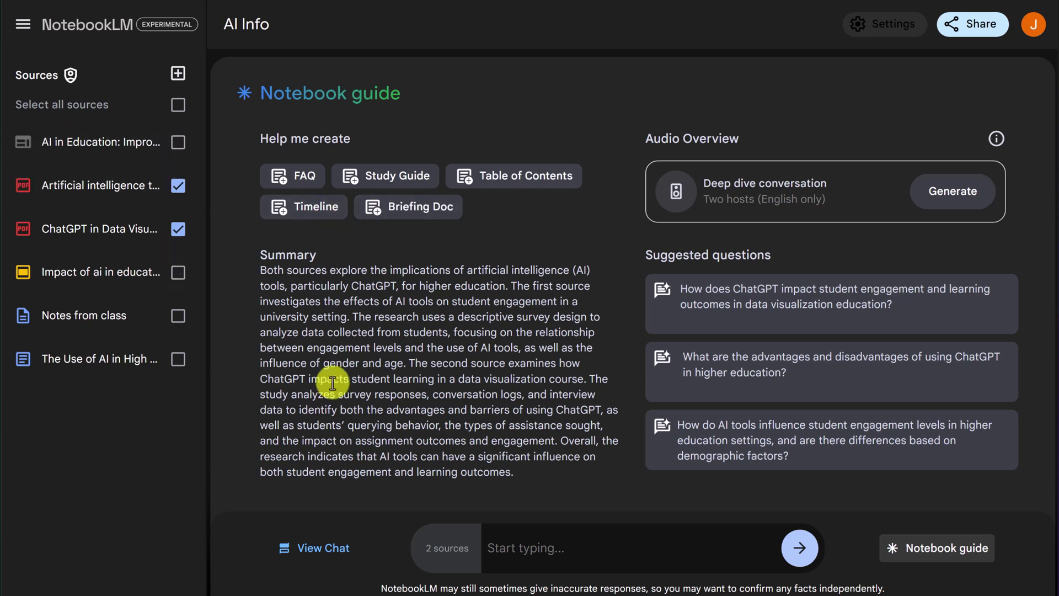
pyautogui.click(542, 548)
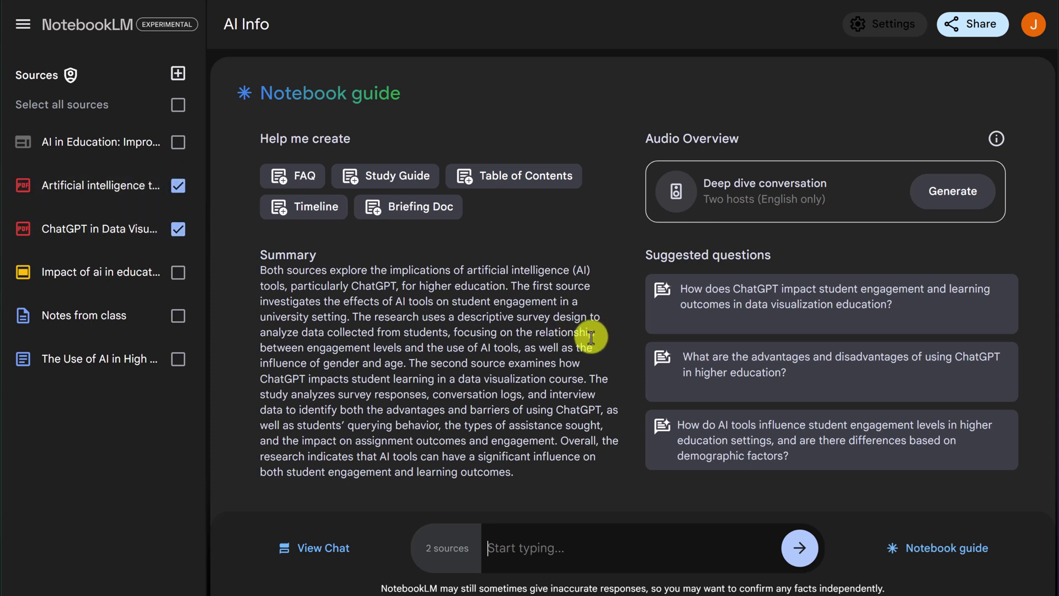
pyautogui.write('give me ideas for a possible introduction paragraph about ai and student engagement')
pyautogui.moveTo(543, 548); pyautogui.dragTo(403, 546)
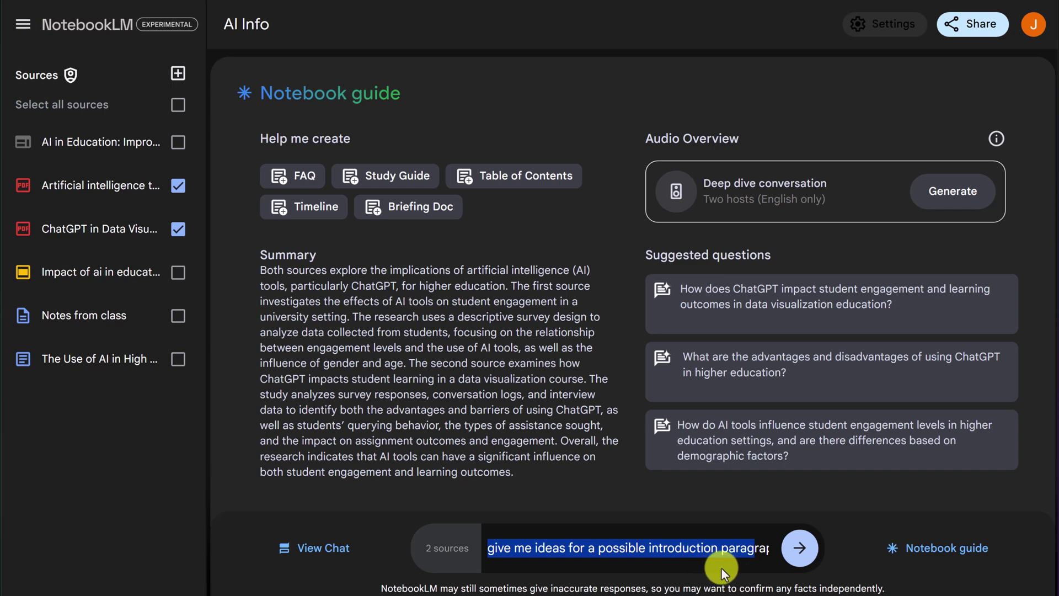
pyautogui.click(799, 549)
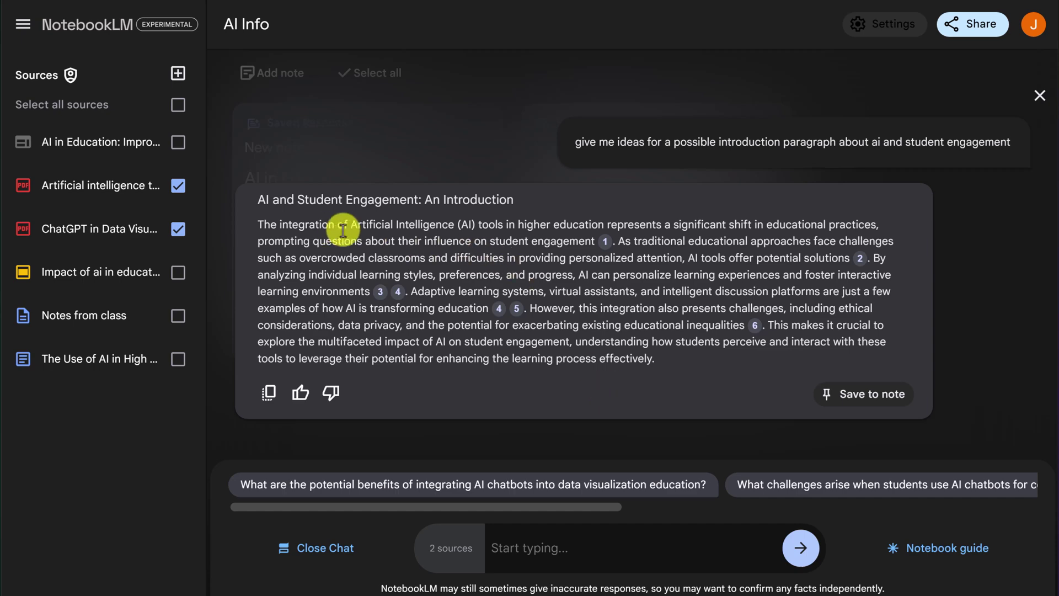
# - Check the cited PDF passages, including the one on virtual assistants and chatbots, then reopen the notebook guide
pyautogui.click(605, 242)
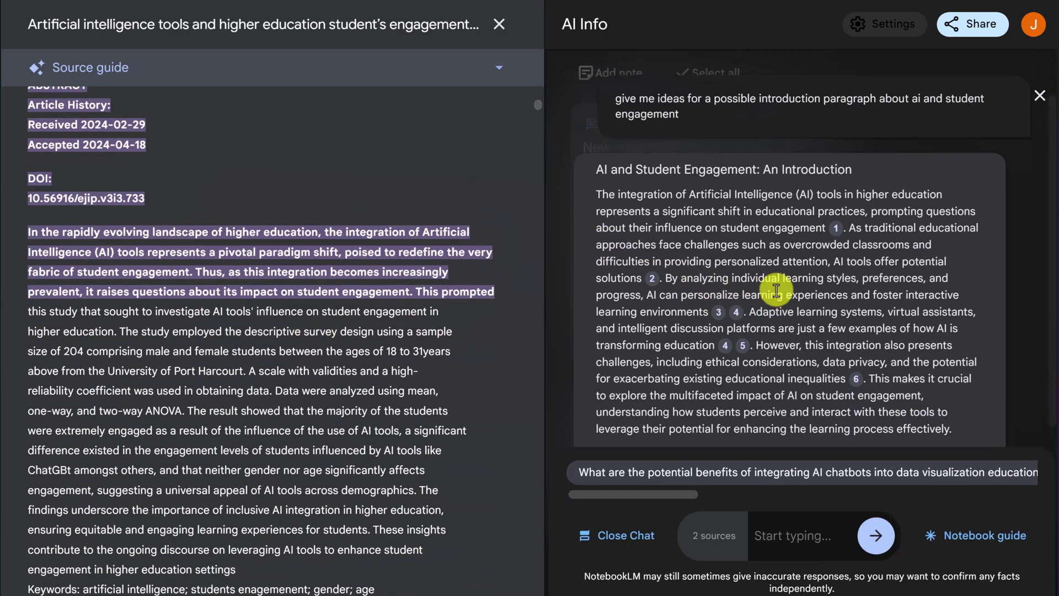
pyautogui.click(742, 345)
pyautogui.click(736, 312)
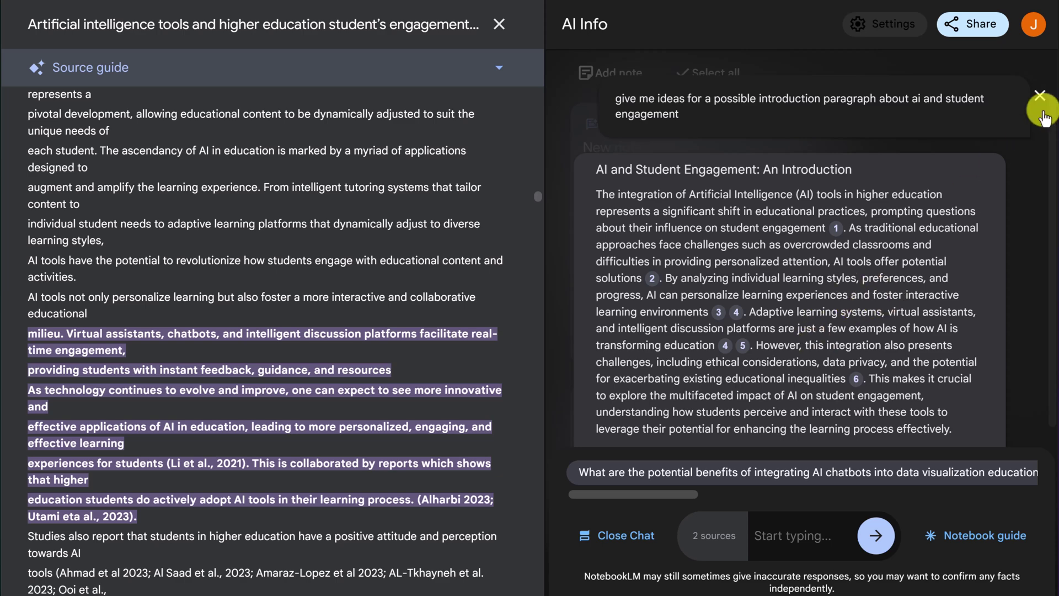
pyautogui.click(499, 23)
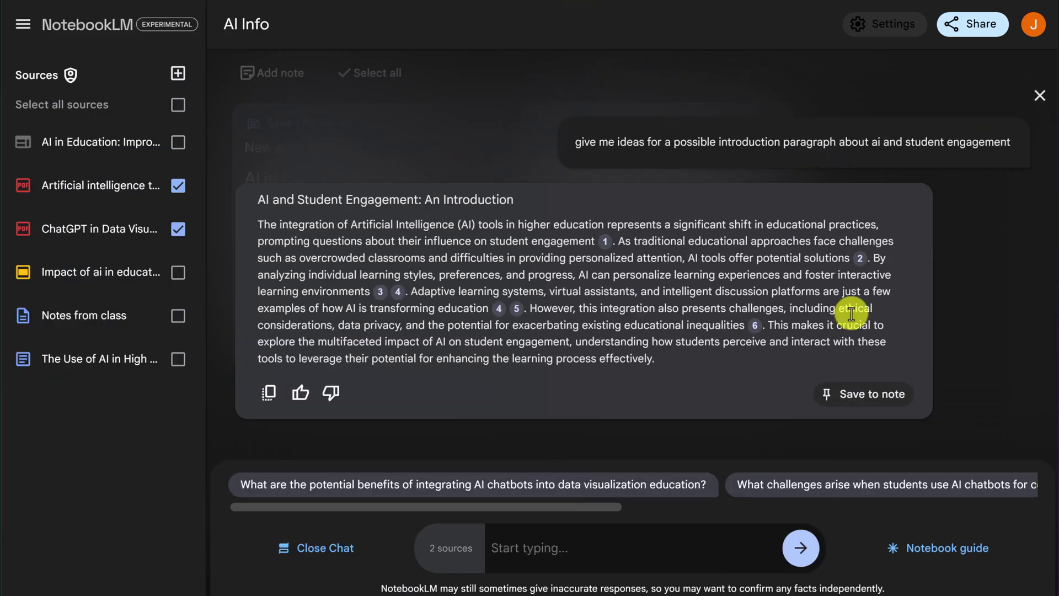
pyautogui.click(895, 547)
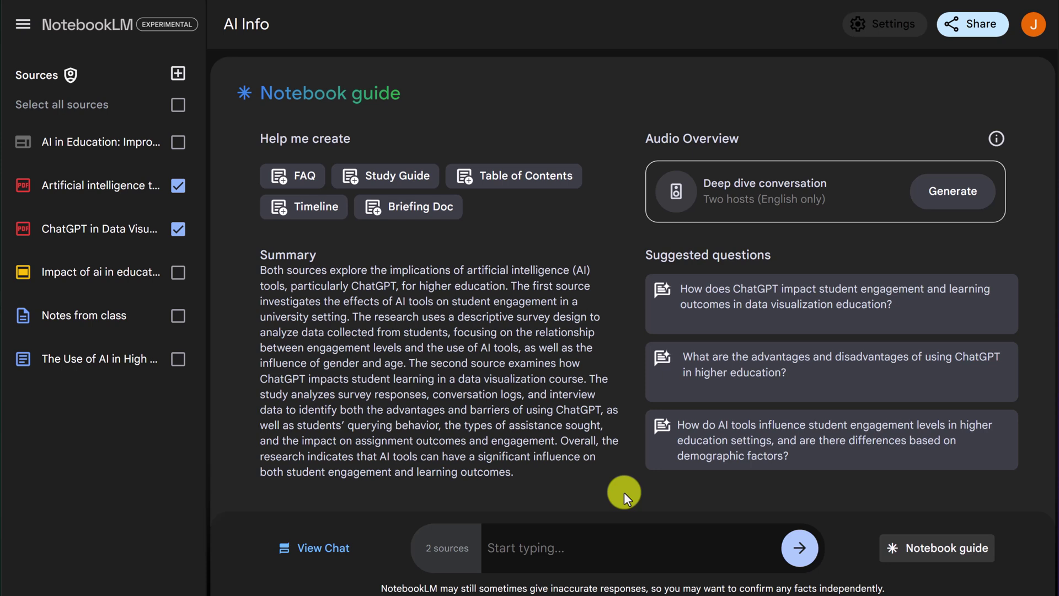
# - Reselect all six sources, generate the audio overview, and play it briefly before pausing at 11 seconds
pyautogui.click(178, 105)
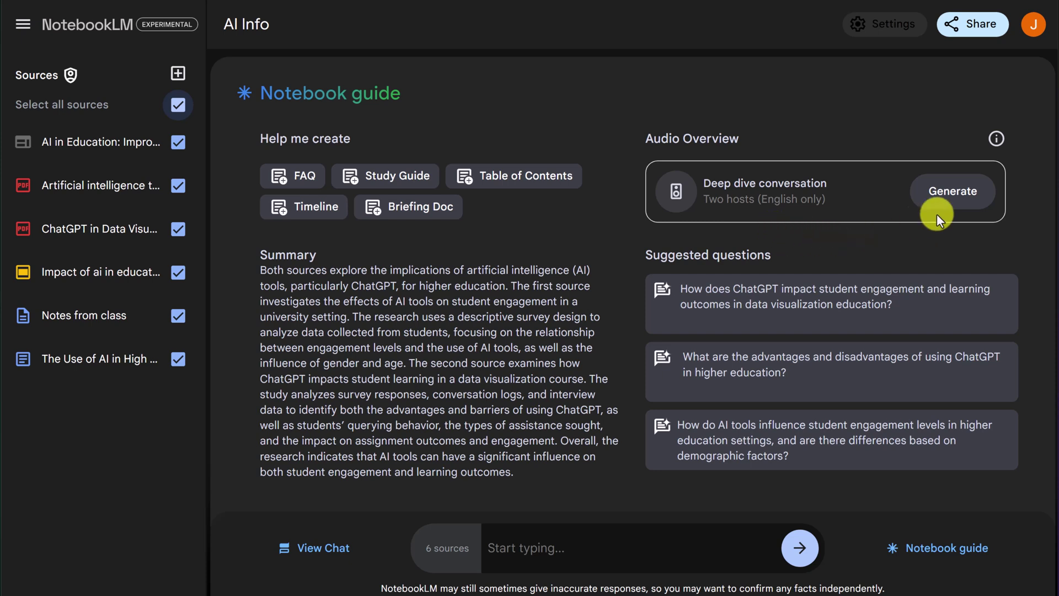
pyautogui.click(960, 191)
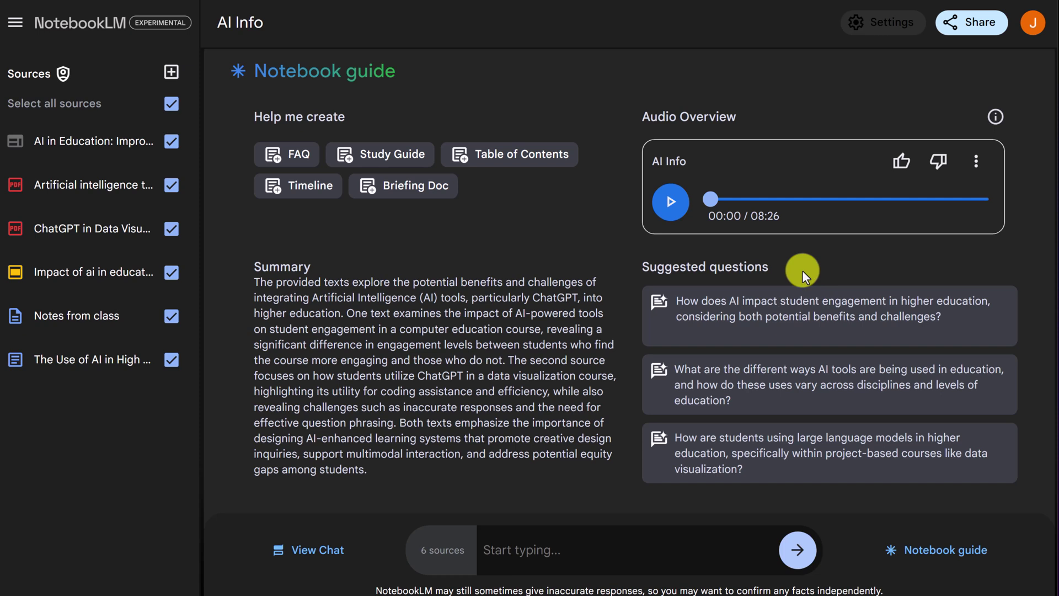
pyautogui.click(668, 205)
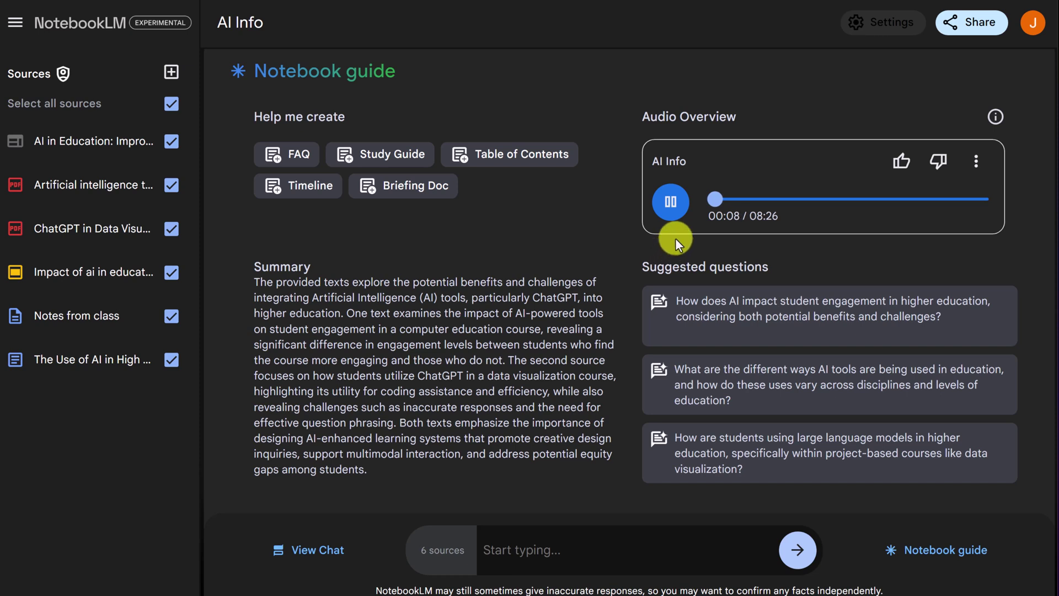
pyautogui.click(673, 206)
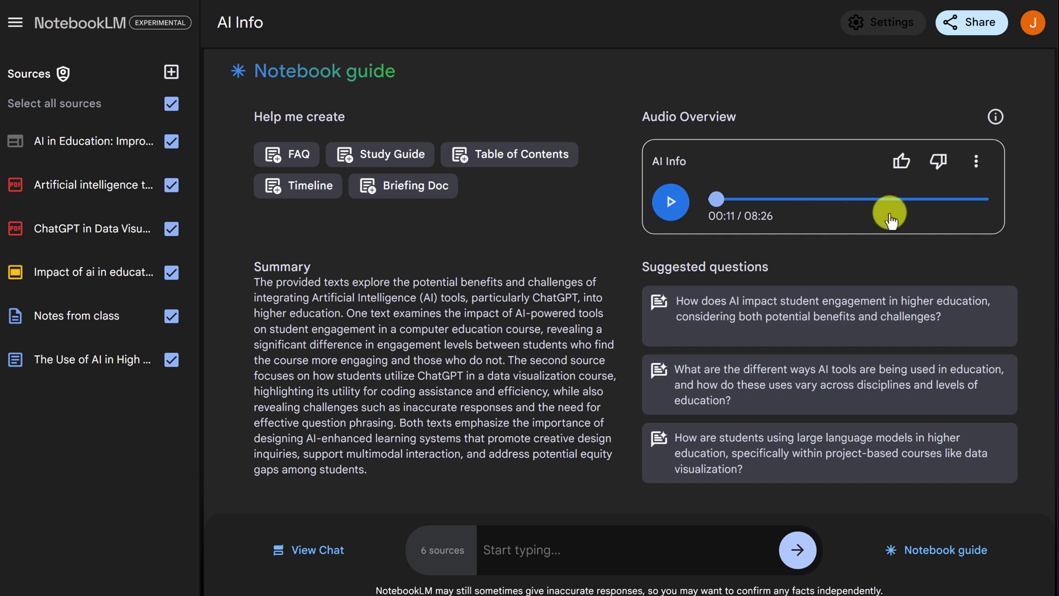
pyautogui.click(973, 162)
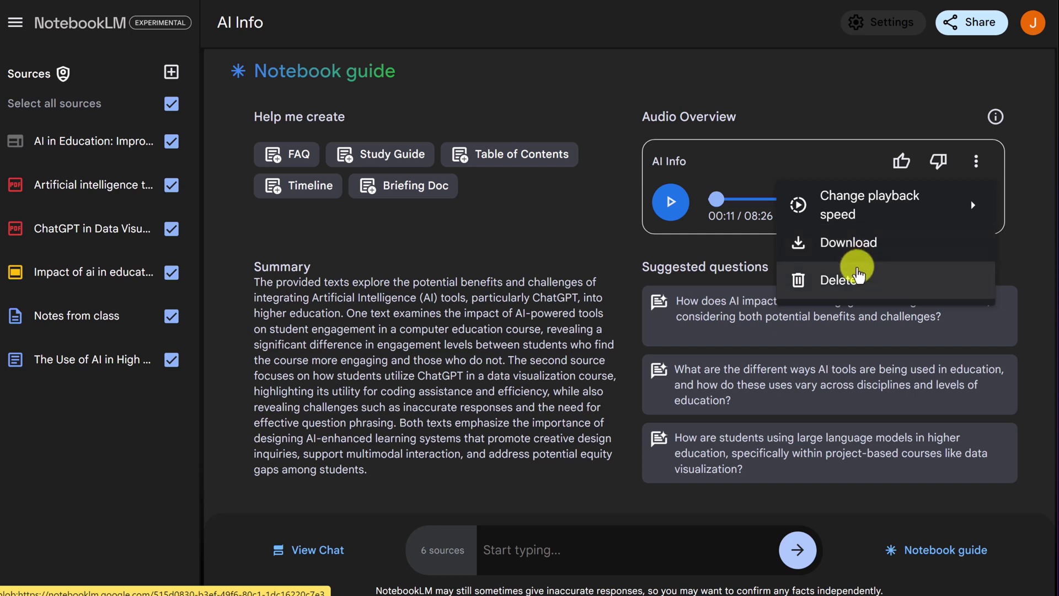
pyautogui.moveTo(869, 204)
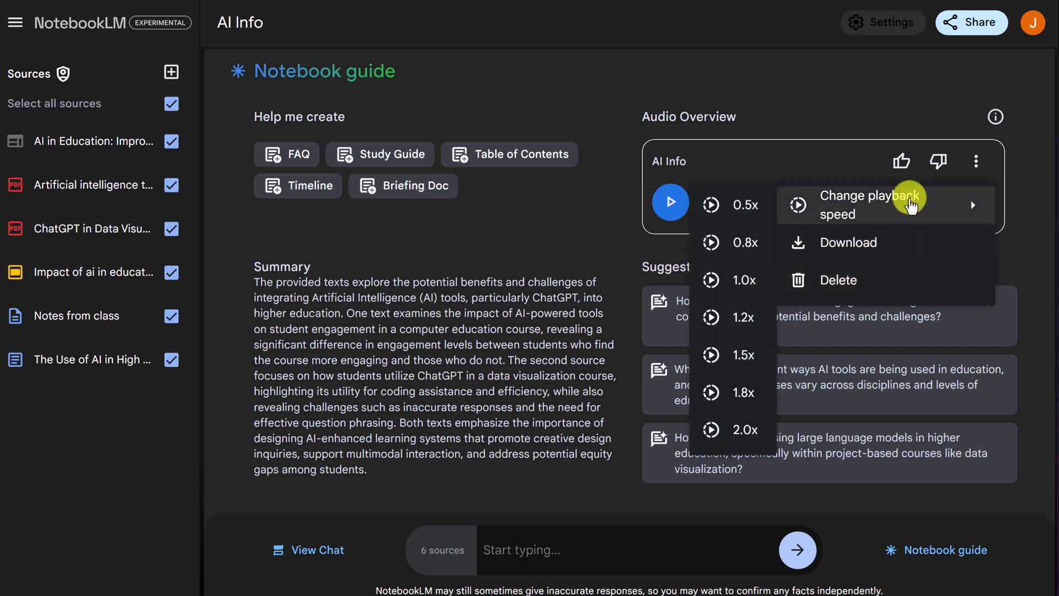
pyautogui.click(613, 236)
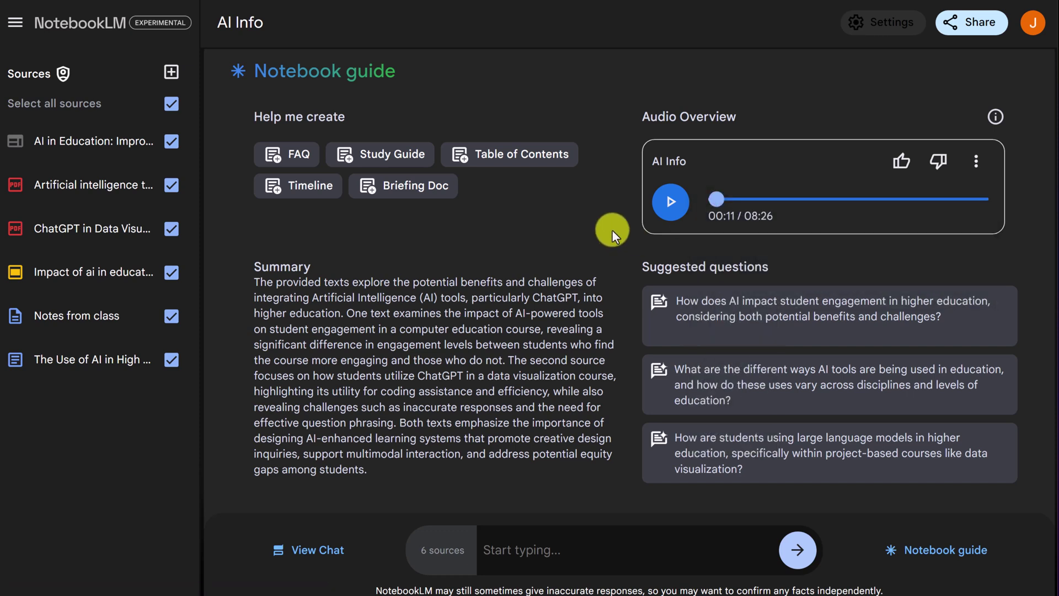
# - Open and close the Share dialog for the 'AI Info' notebook
pyautogui.click(978, 24)
pyautogui.click(700, 157)
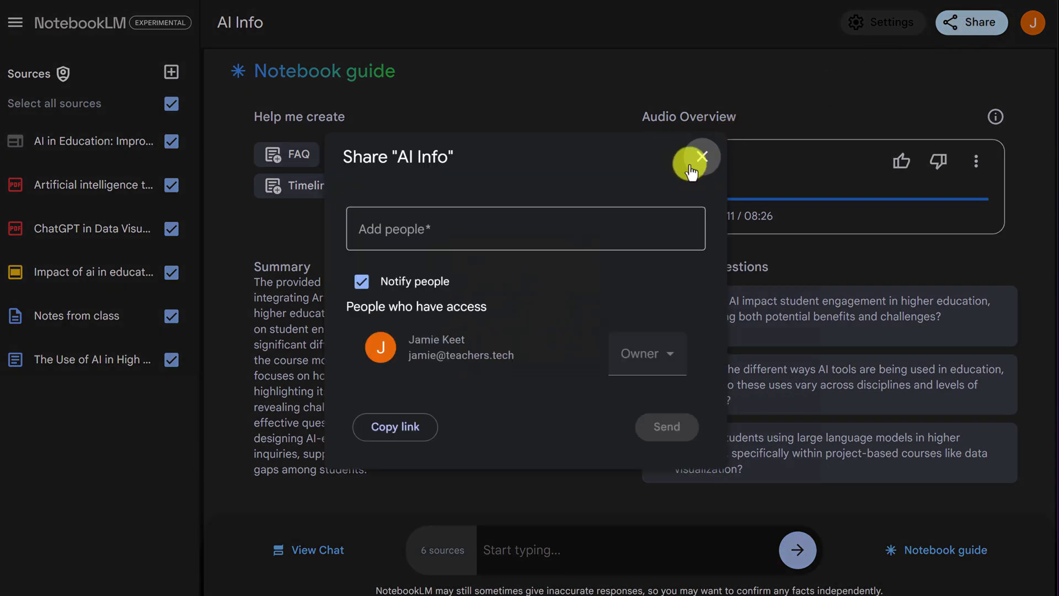